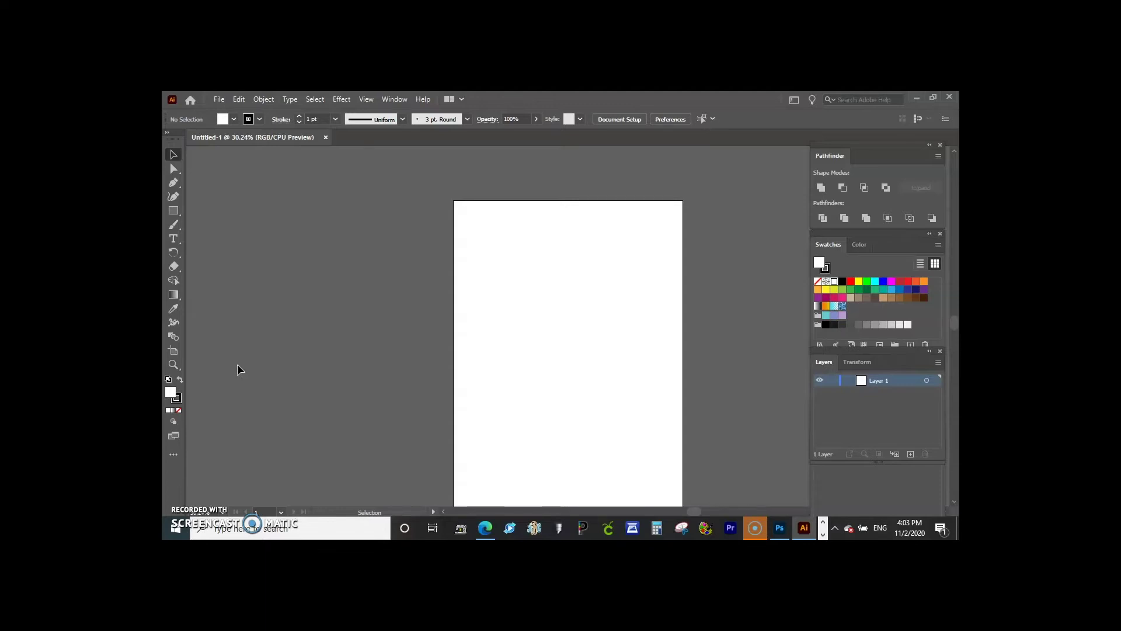
Show the rulers around the document window
scroll(502, 215, "up", 3)
scroll(700, 153, "down", 2)
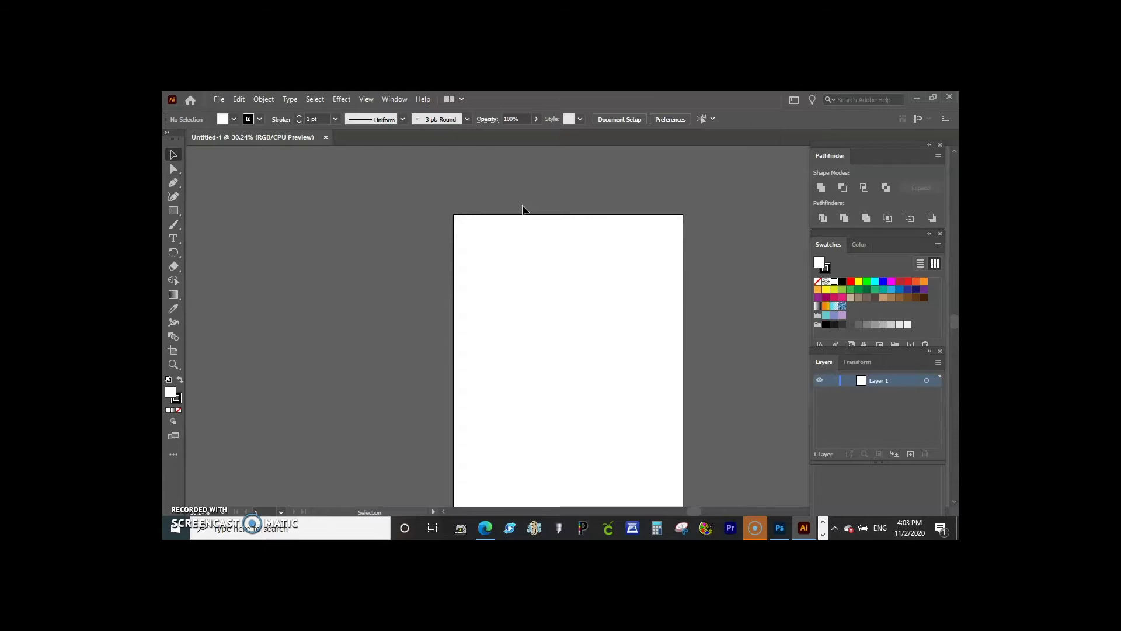
key("a")
key("ctrl+r")
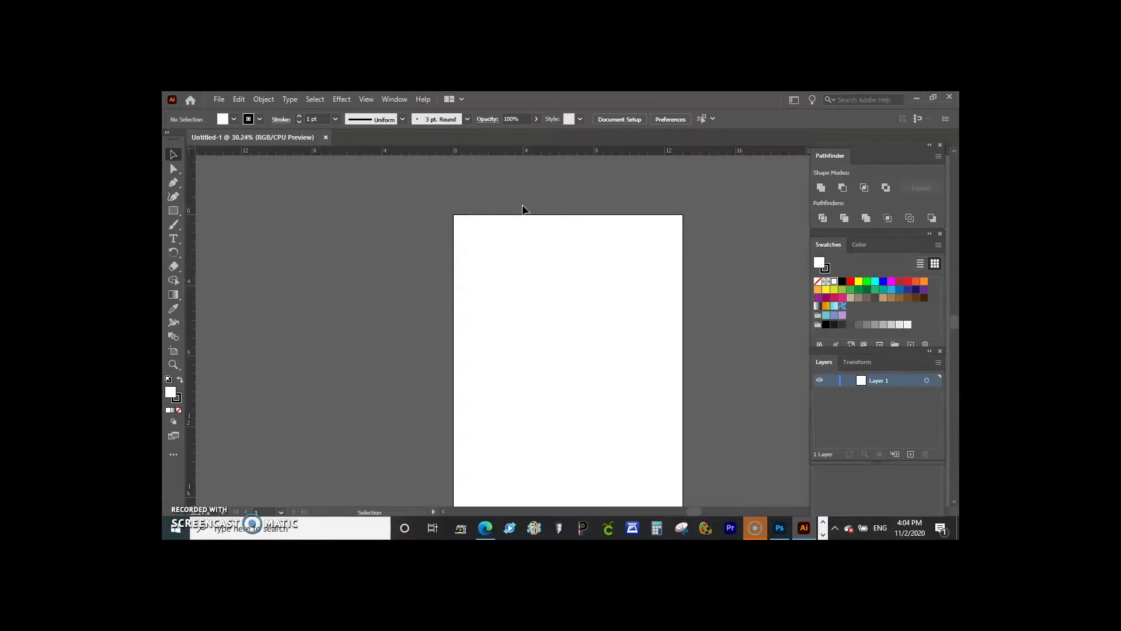
left_click(239, 100)
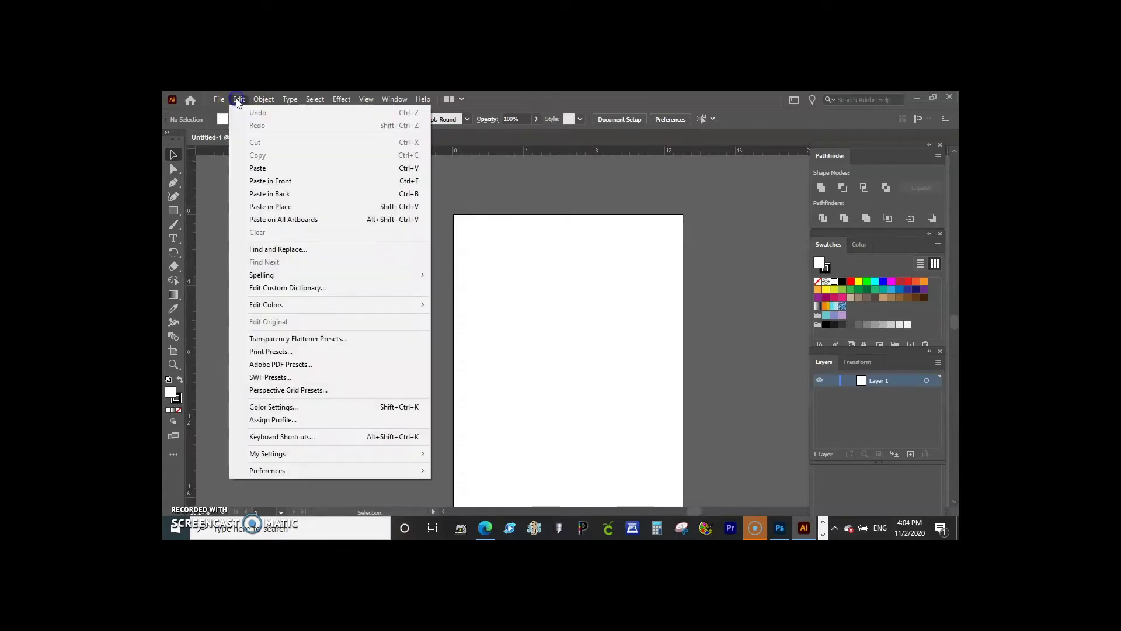
left_click(268, 100)
left_click(508, 179)
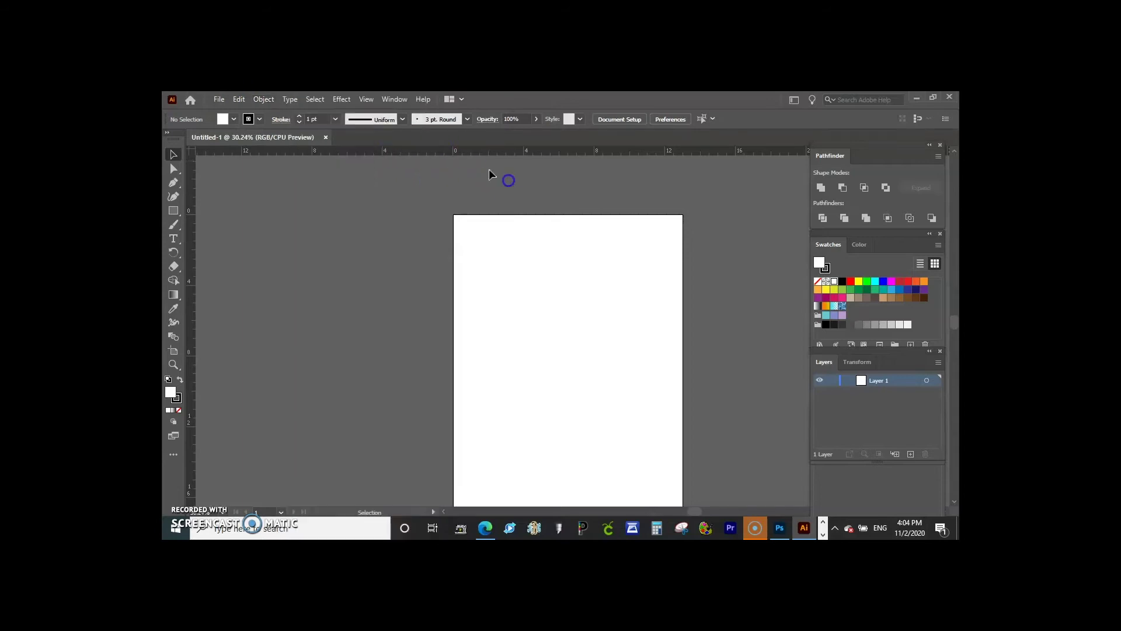
left_click(366, 100)
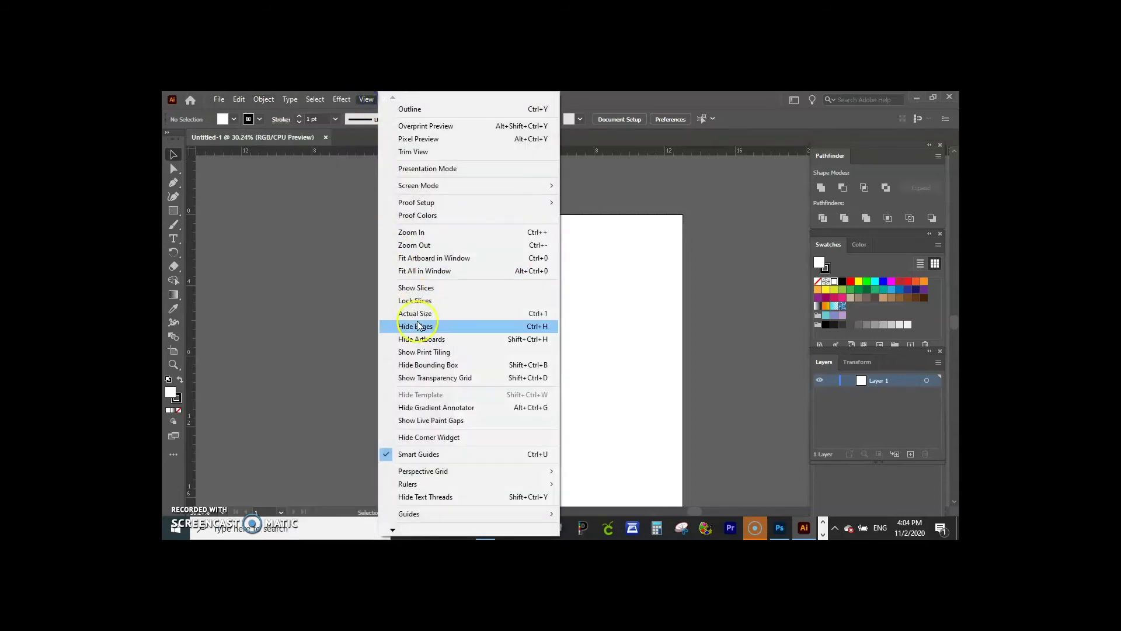
left_click(364, 101)
left_click(363, 102)
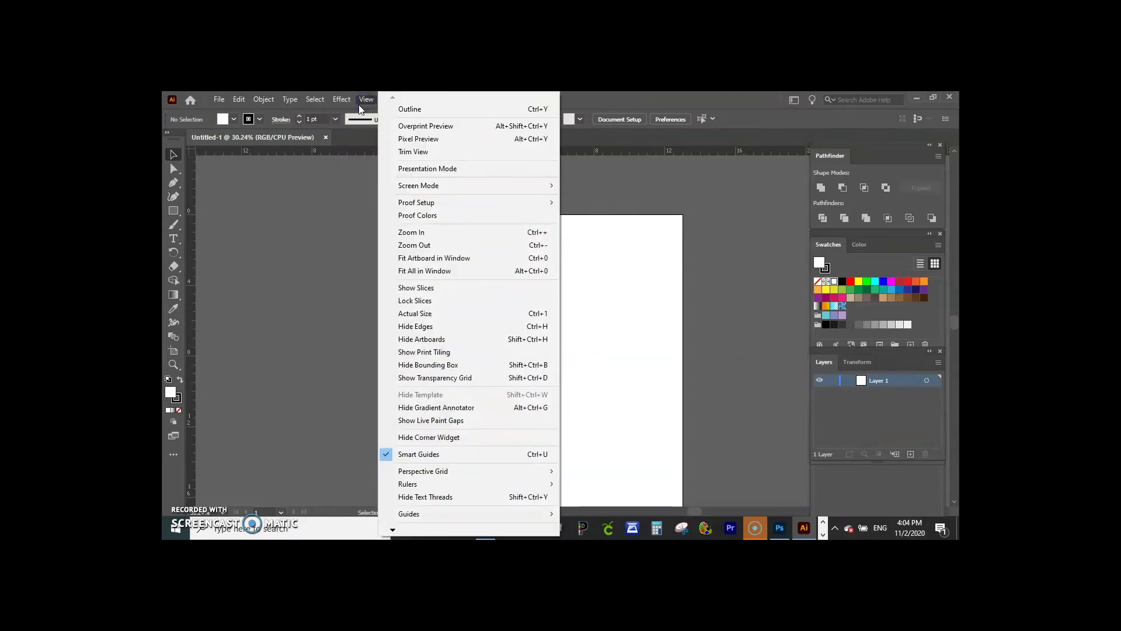
left_click(309, 329)
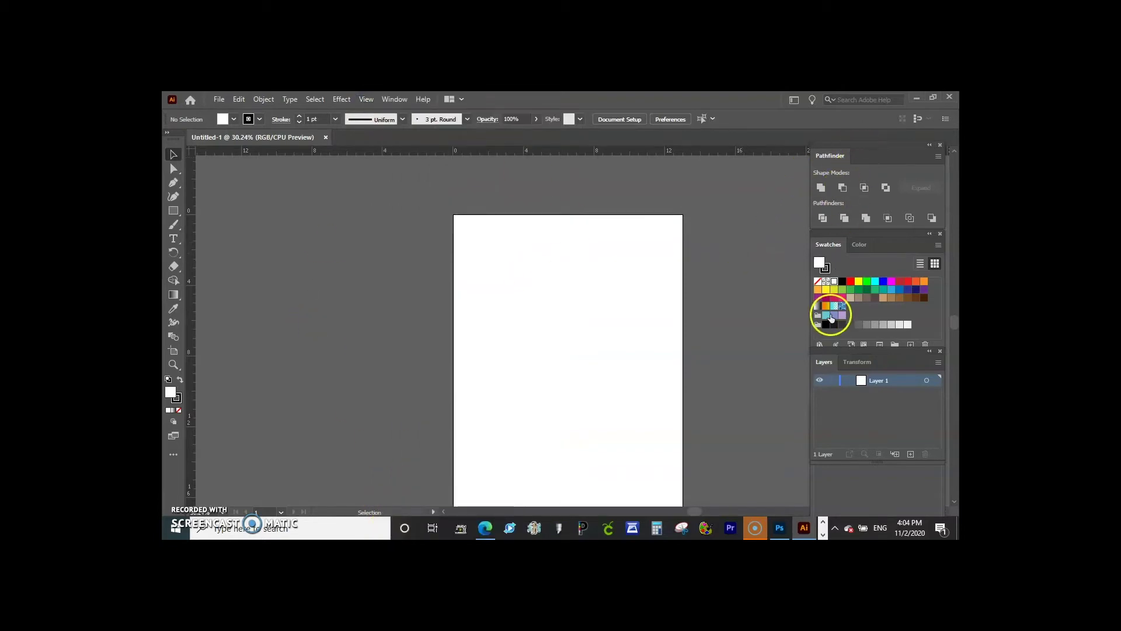
left_click_drag(871, 155, 871, 171)
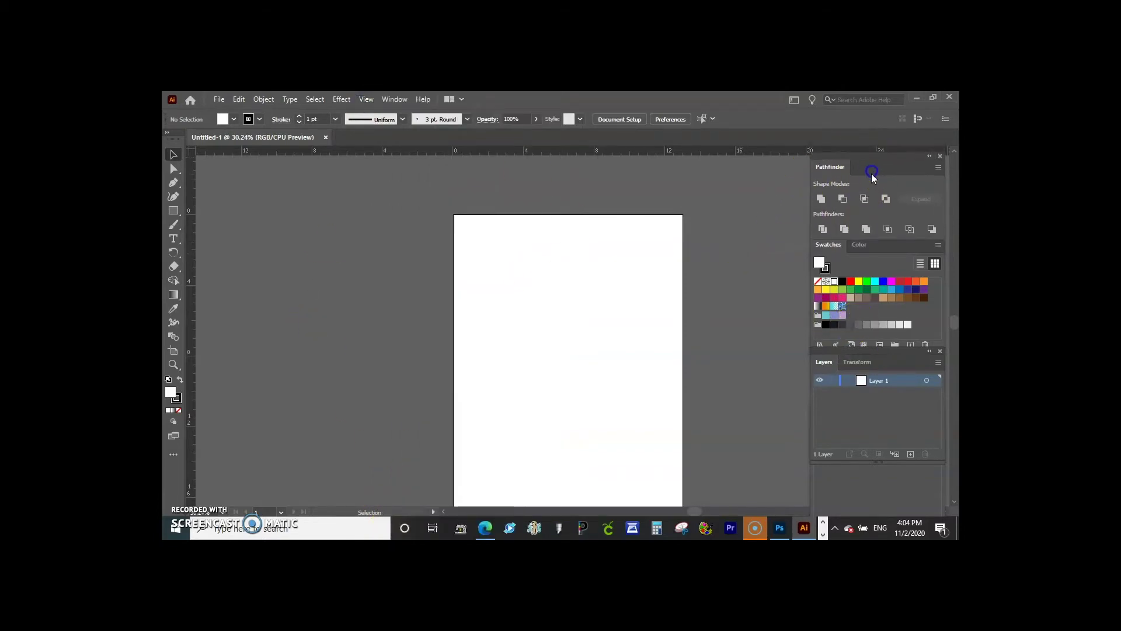
left_click(366, 100)
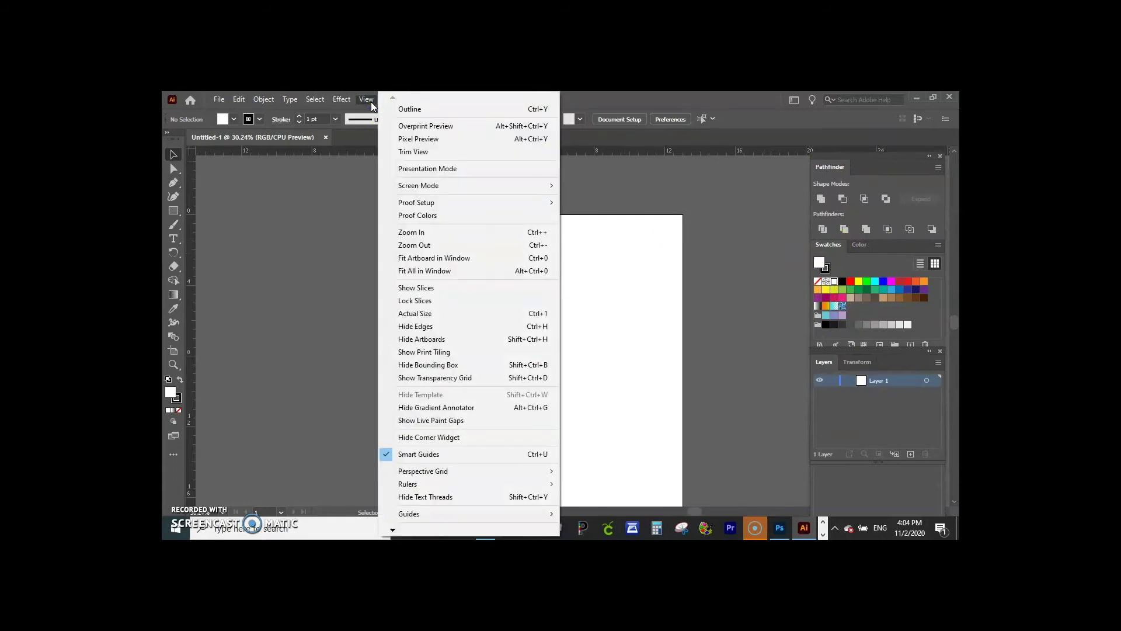
left_click(395, 100)
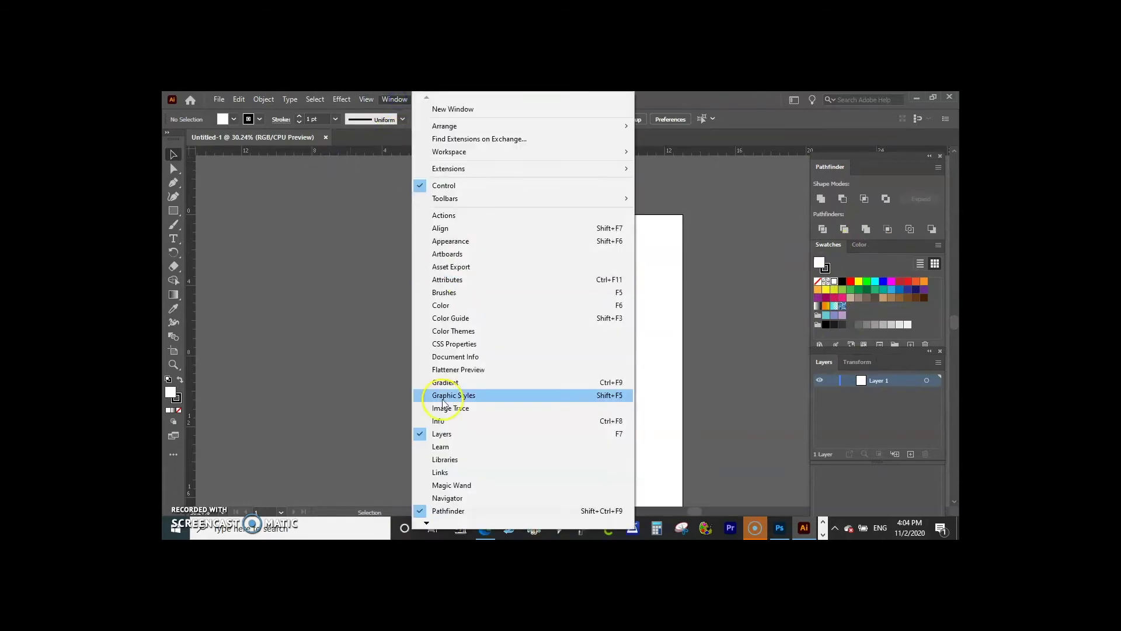
left_click(441, 433)
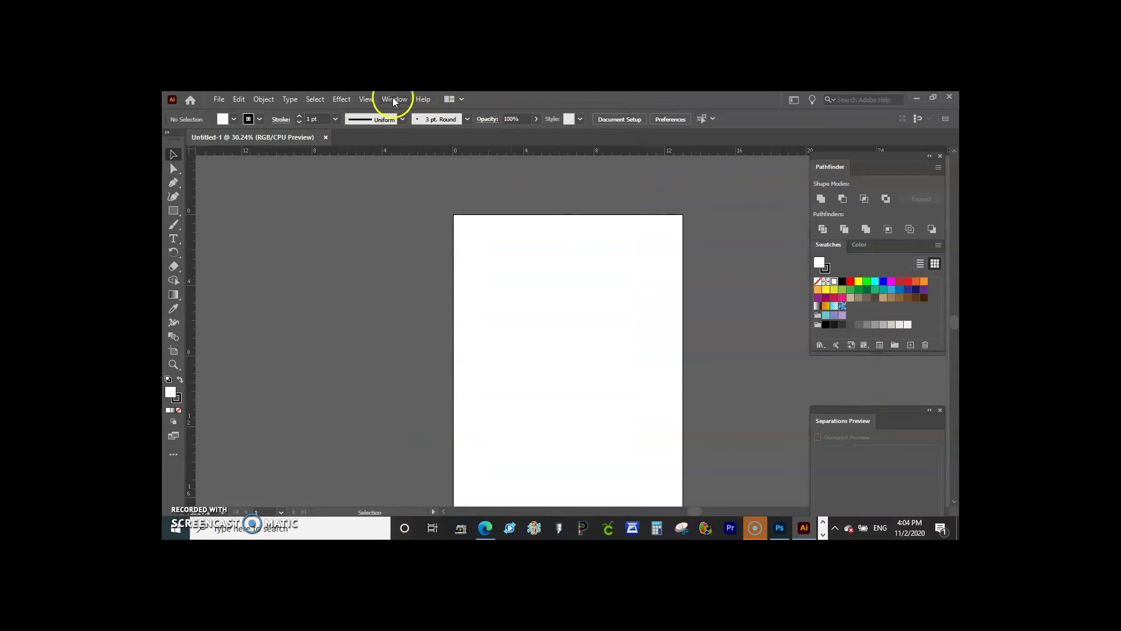
left_click(395, 100)
left_click(461, 431)
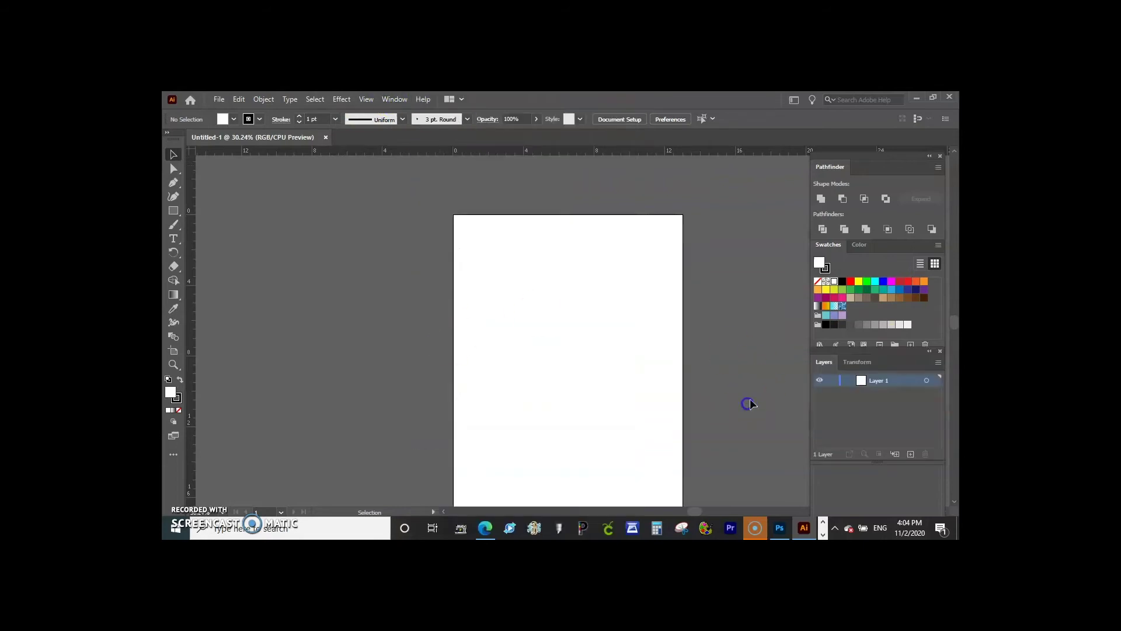
Add a new layer above Layer 1 and draw a small rectangle on it near the artboard's upper edge
left_click(907, 455)
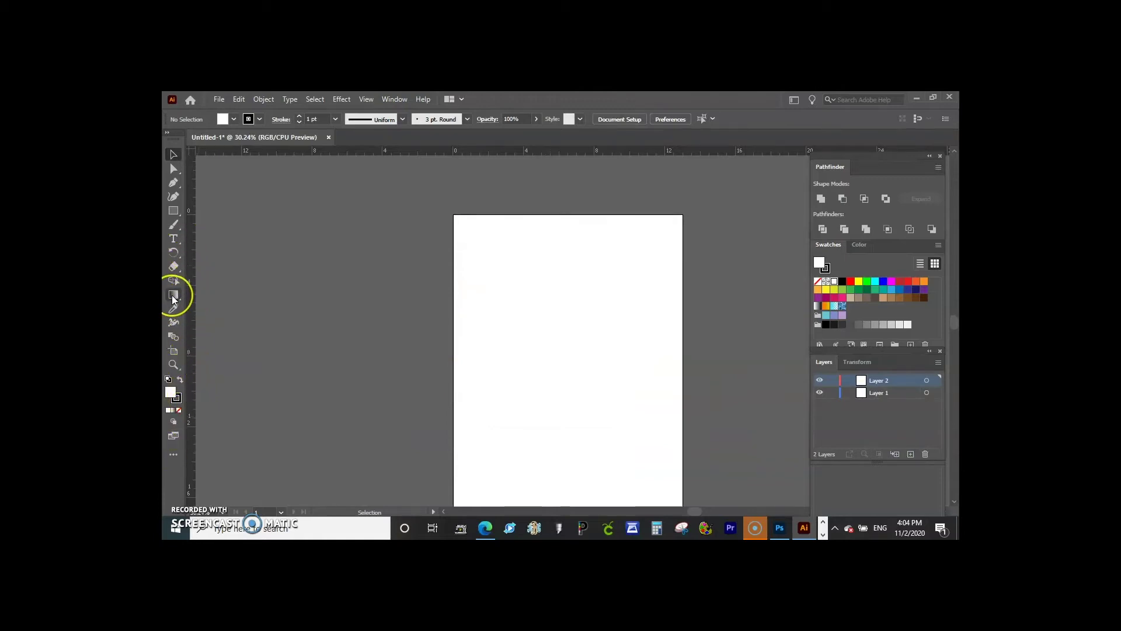
left_click(174, 212)
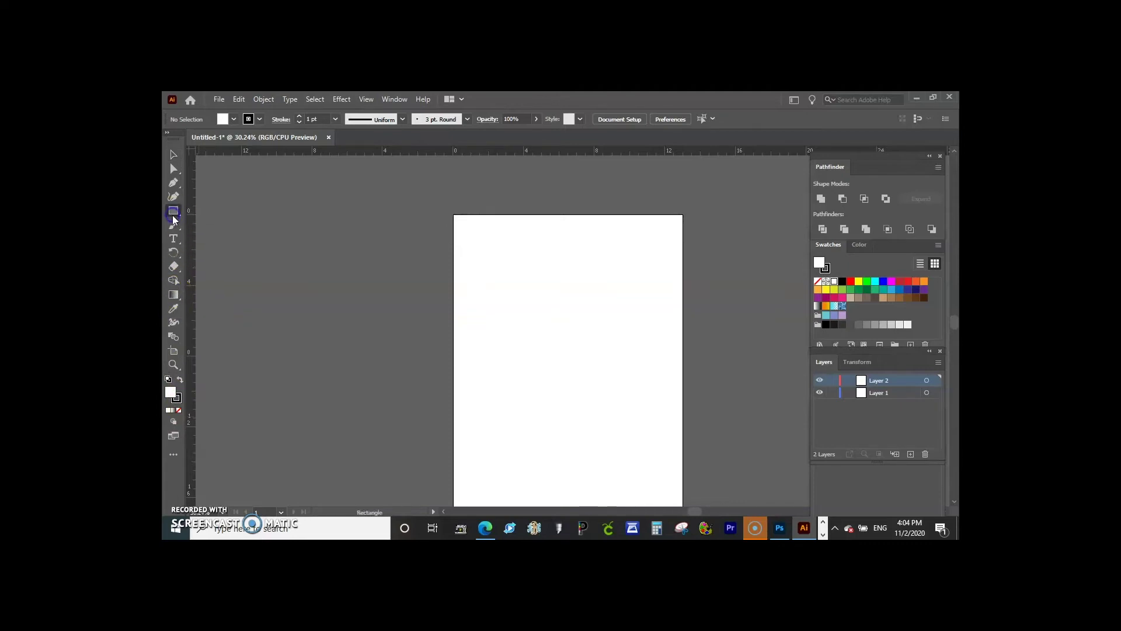
left_click_drag(176, 213, 229, 214)
key("ctrl+plus")
key("ctrl+plus")
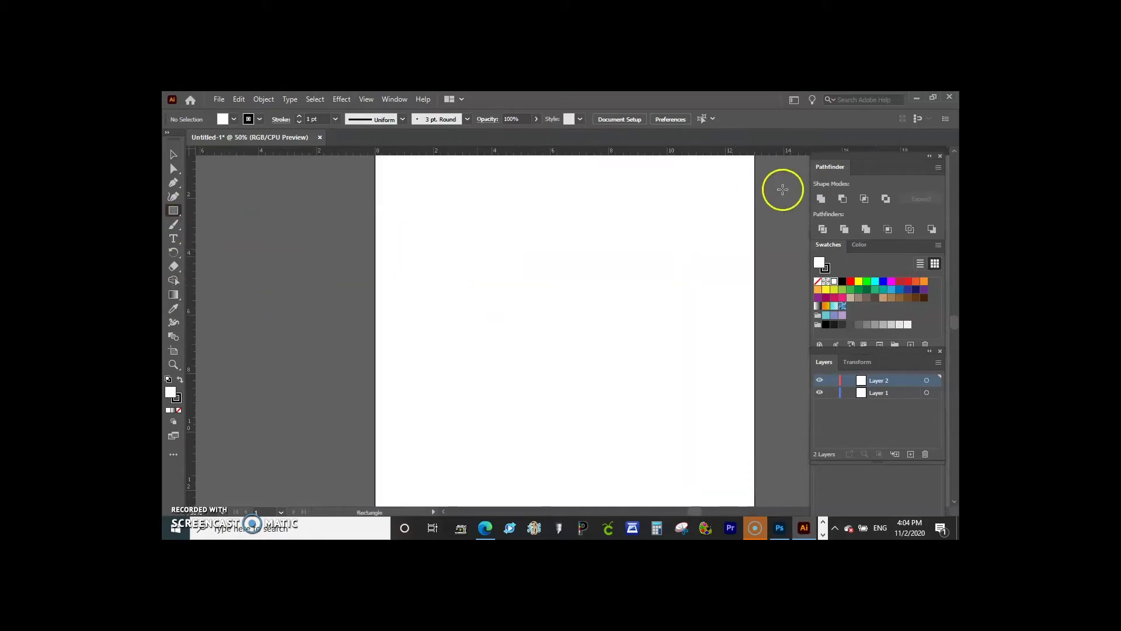
mouse_move(553, 220)
left_mouse_down()
mouse_move(578, 231)
mouse_move(568, 229)
left_mouse_up()
key("ctrl+equal")
key("ctrl+equal")
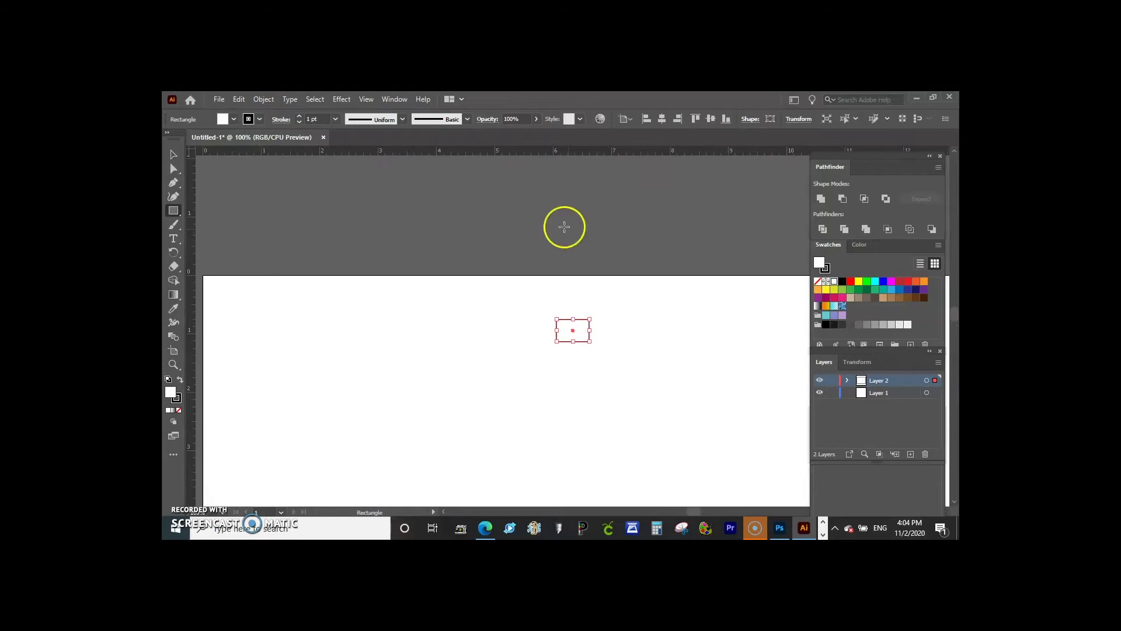
Set the rectangle's stroke to 3 pt and centre it horizontally on the artboard
left_click(336, 120)
left_click(344, 194)
left_click(176, 154)
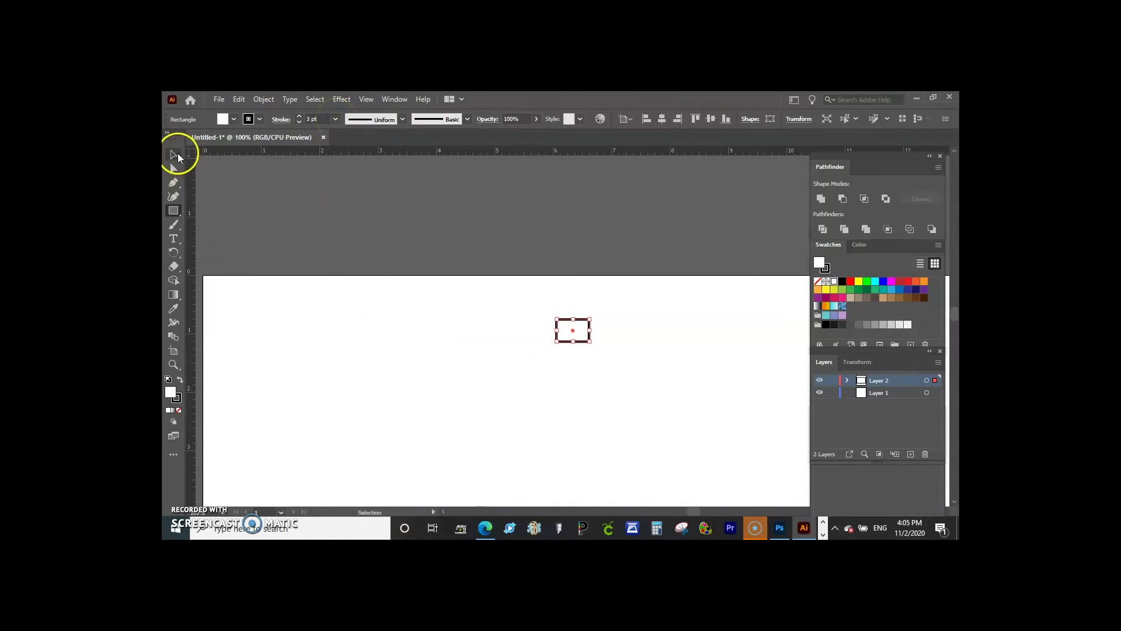
left_click(663, 121)
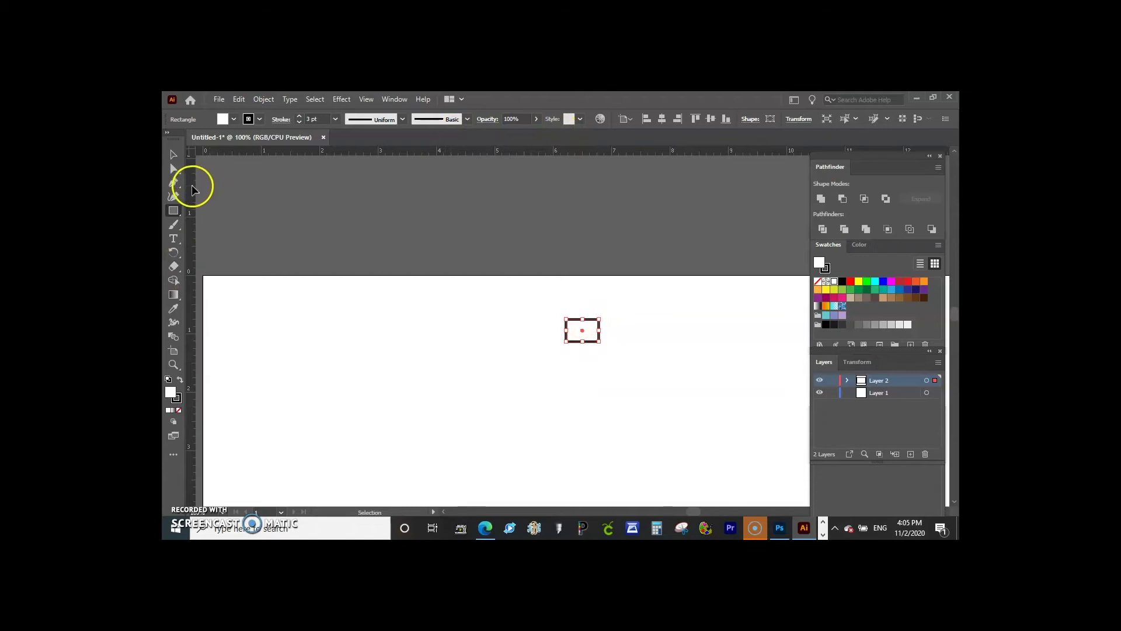
Place a vertical guide through the centre of the small rectangle
left_click_drag(191, 185, 580, 184)
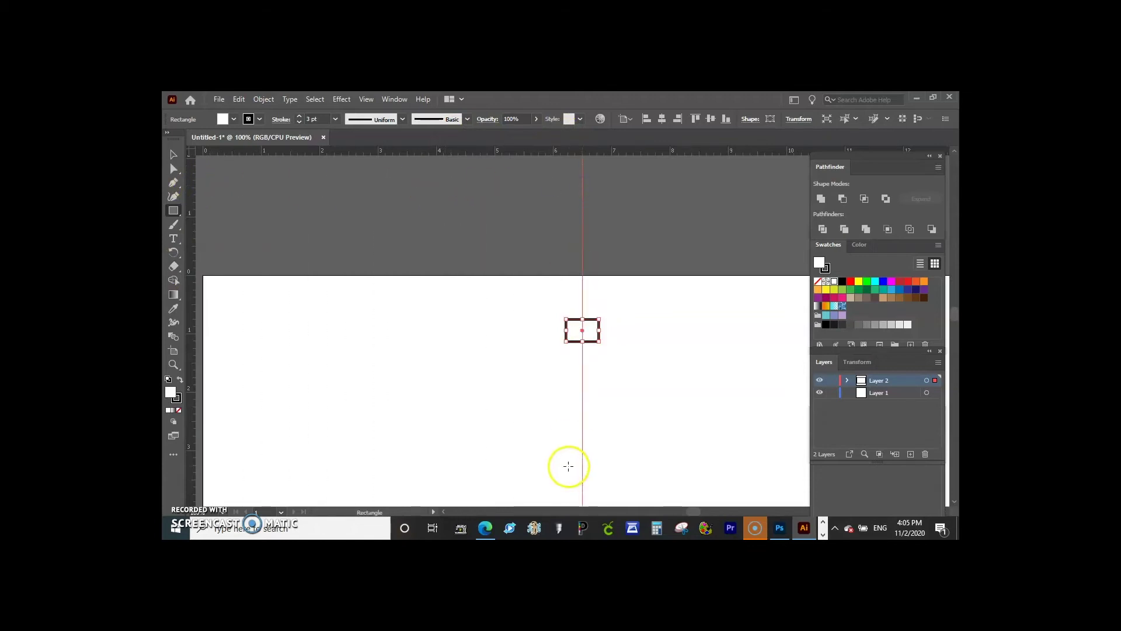
scroll(560, 367, "up", 1)
scroll(590, 344, "down", 4)
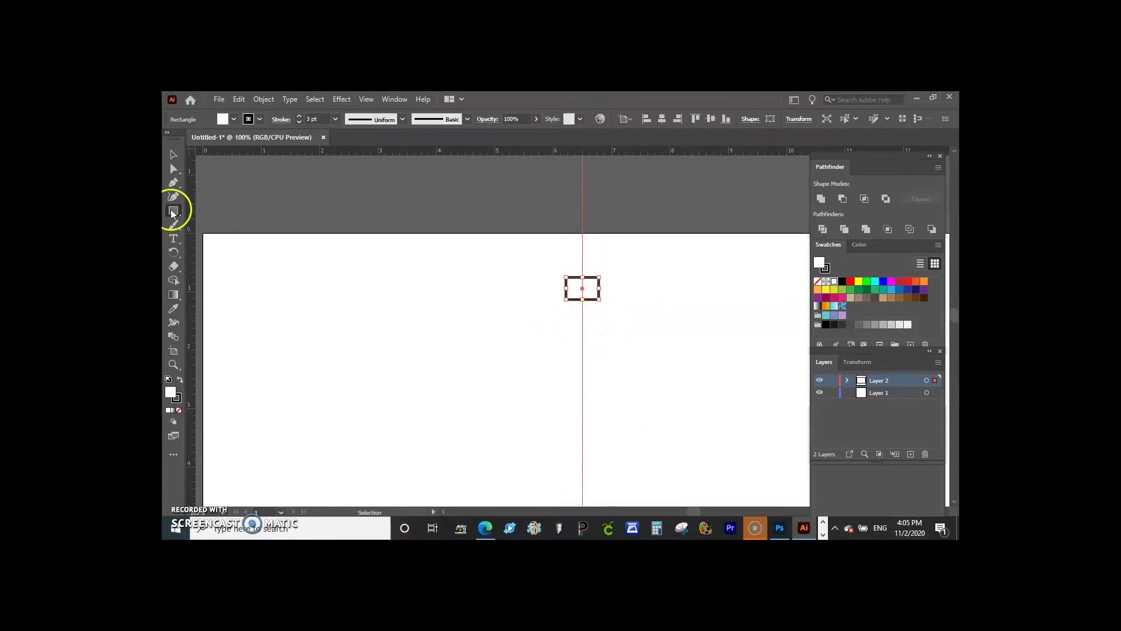
Draw a horizontal line segment slightly wider than the rectangle and move it across the rectangle's centre
left_click(173, 153)
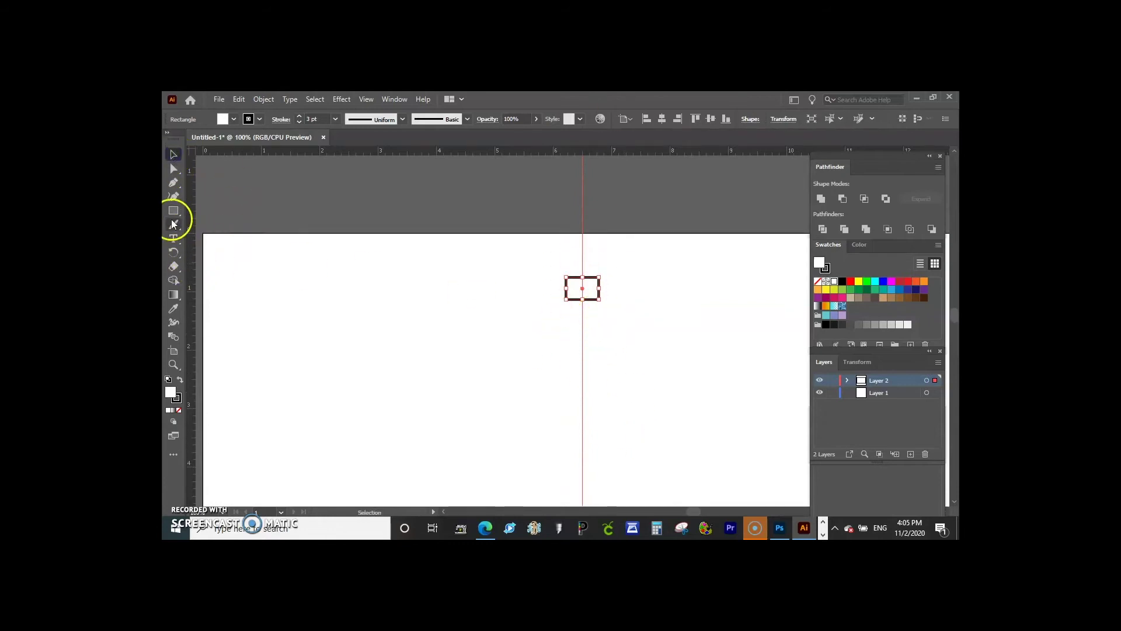
left_click_drag(173, 212, 210, 266)
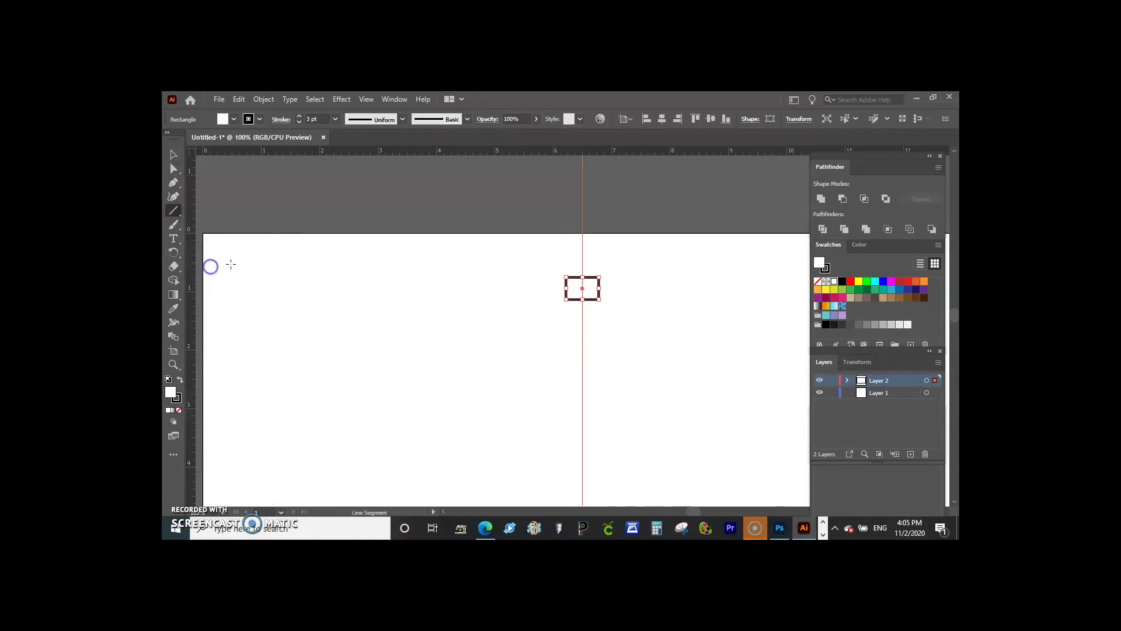
left_click_drag(557, 315, 617, 315)
left_click(174, 155)
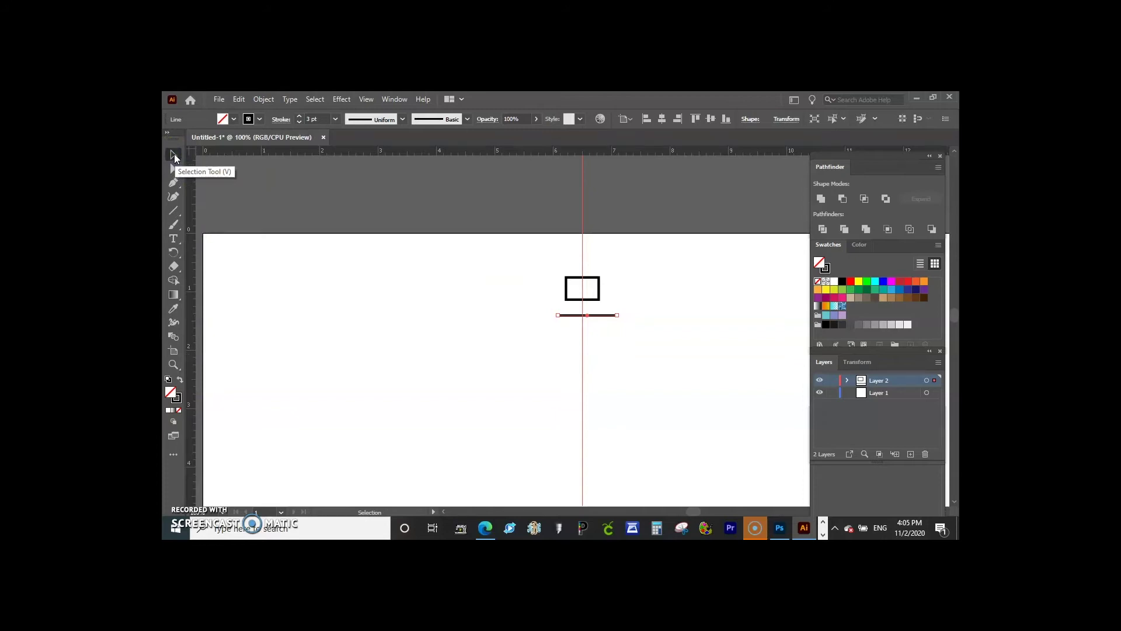
left_click(250, 156)
left_click_drag(581, 316, 576, 291)
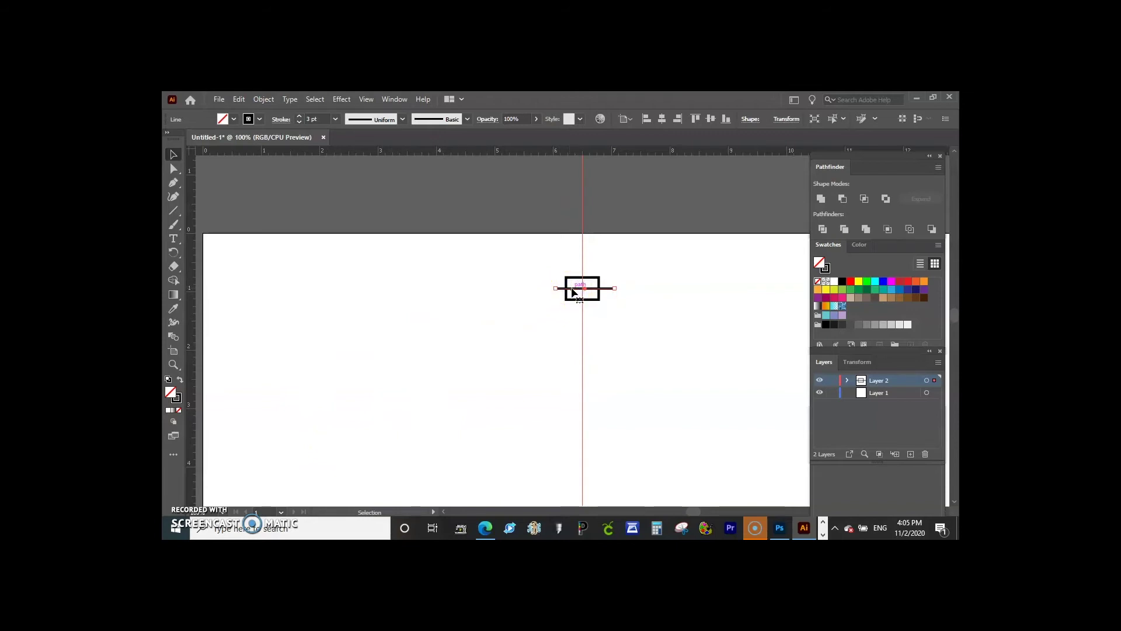
Duplicate the horizontal line, rotate the copy to vertical and centre it over the rectangle along the guide
left_click_drag(572, 296, 595, 327)
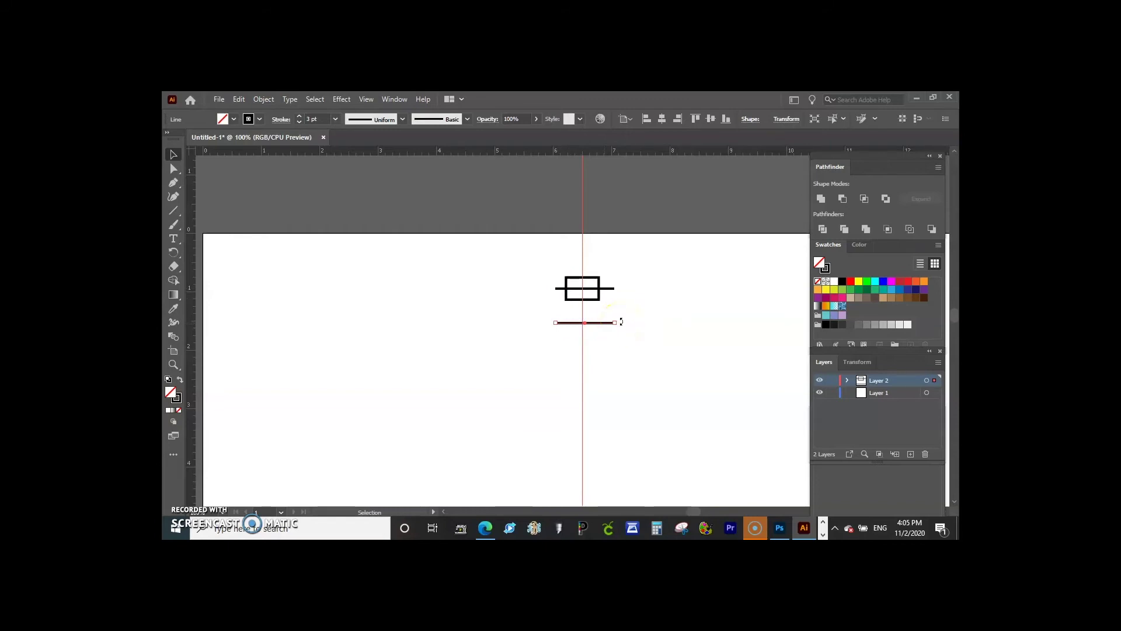
left_click(621, 323)
left_click(611, 323)
left_click_drag(615, 321, 582, 265)
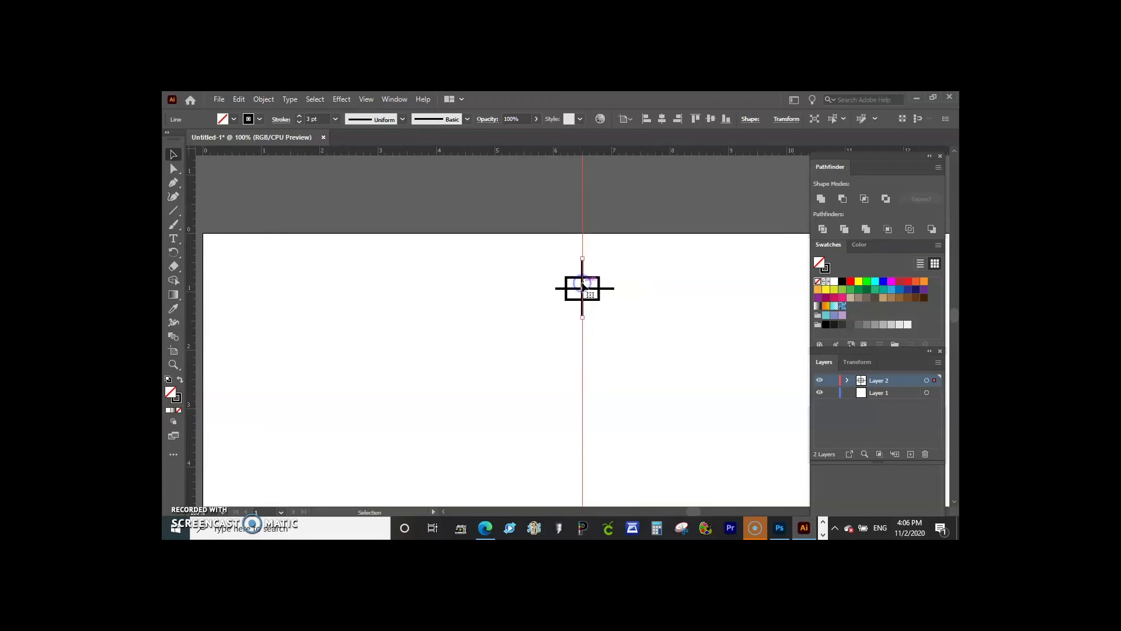
left_click(616, 380)
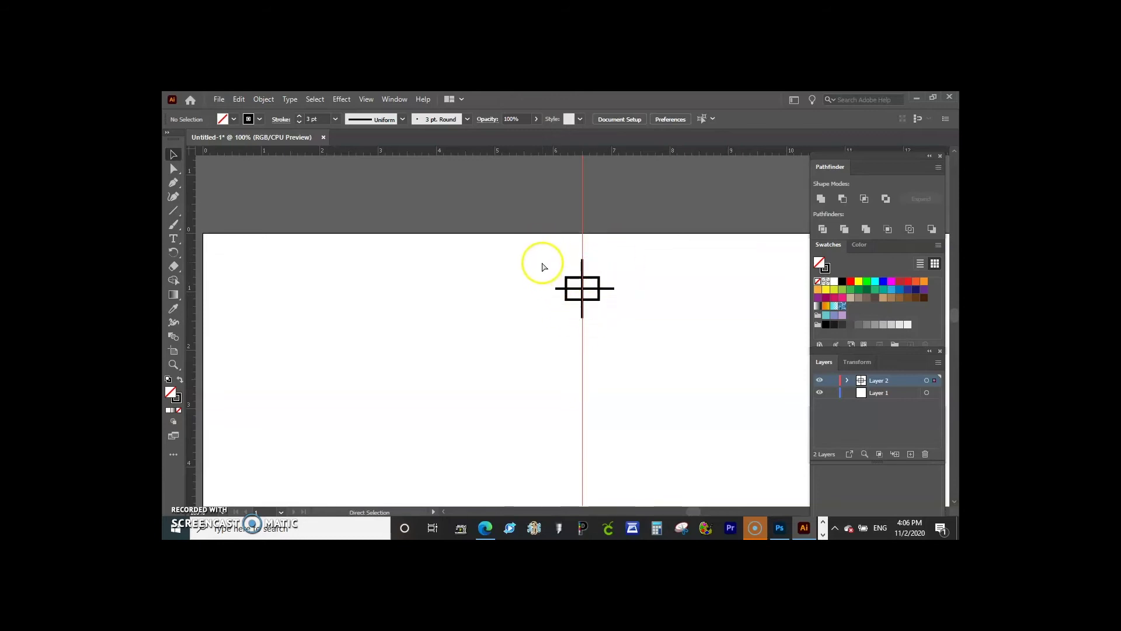
Group the rectangle and the two crossing lines into one registration mark
left_click_drag(541, 261, 560, 292)
right_click(578, 287)
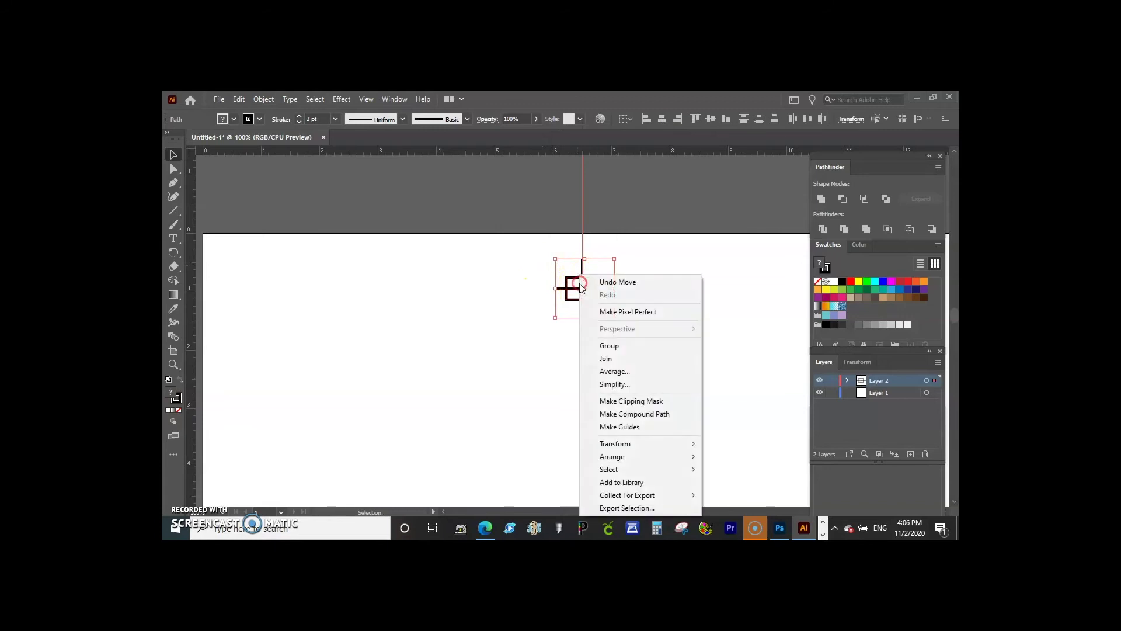
left_click(617, 345)
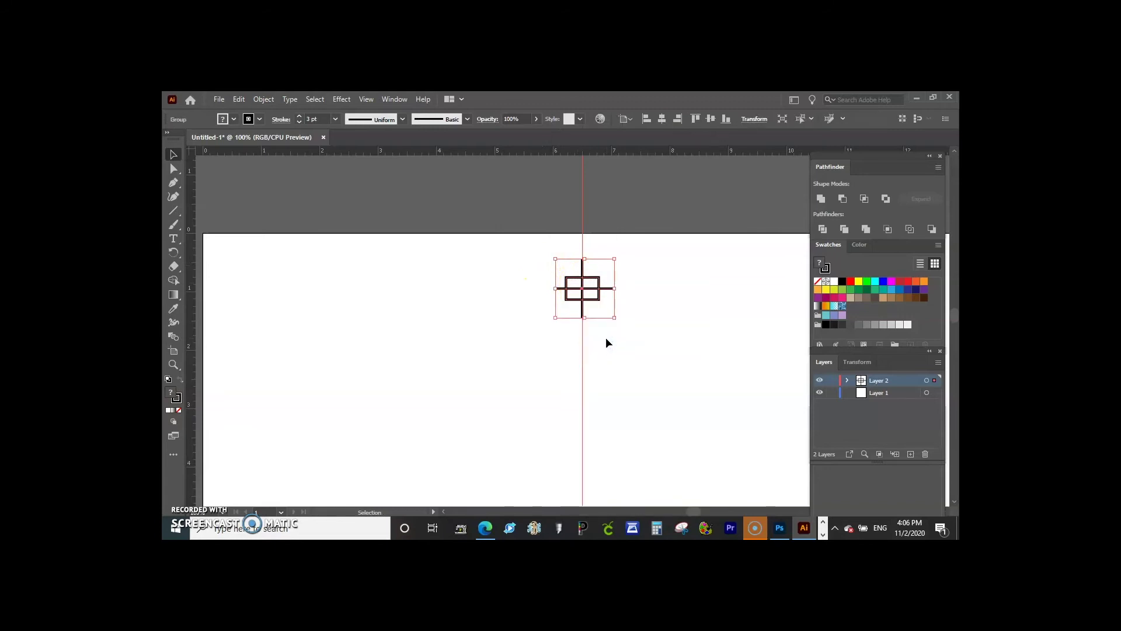
Scale the grouped mark down to just over half its size and place it on the vertical guide
left_click(263, 100)
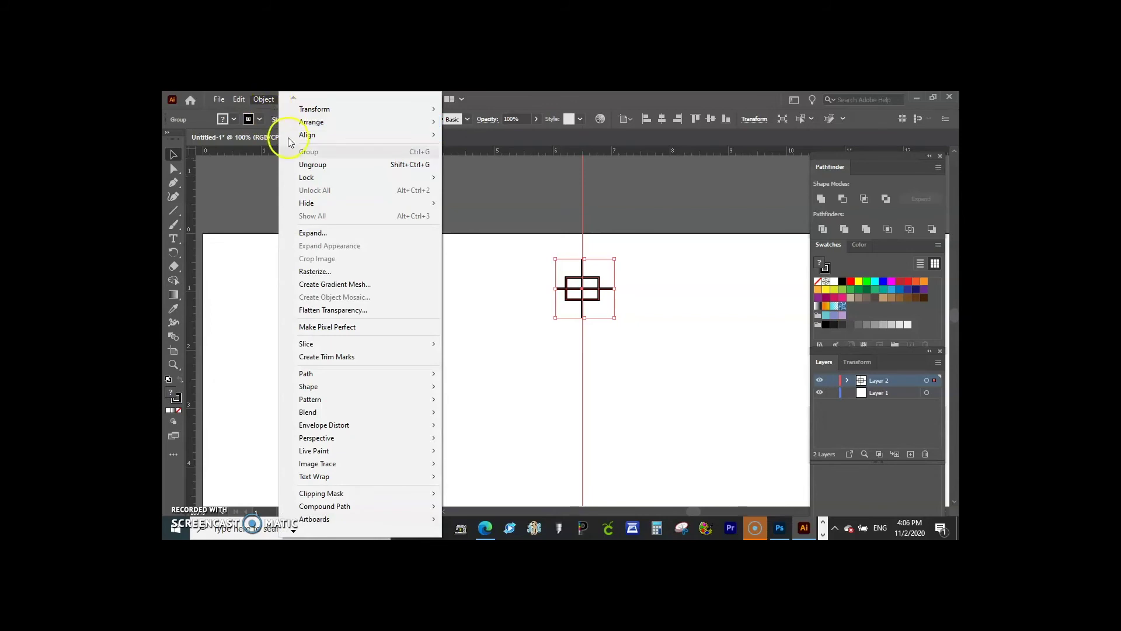
left_click(543, 366)
left_click_drag(555, 300, 582, 279)
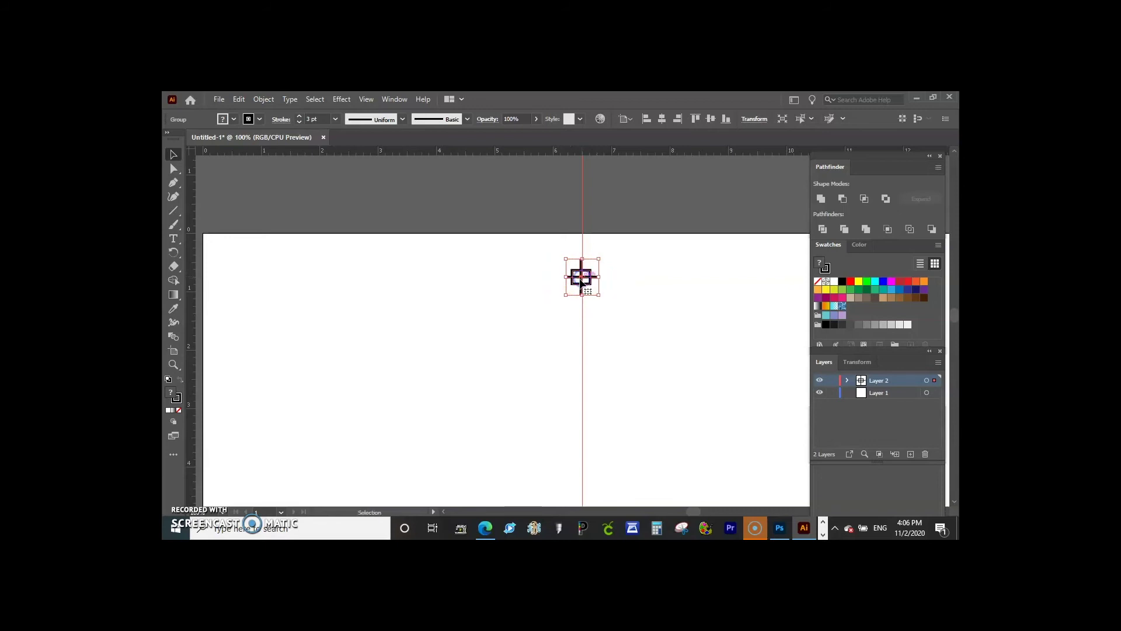
left_click(607, 358)
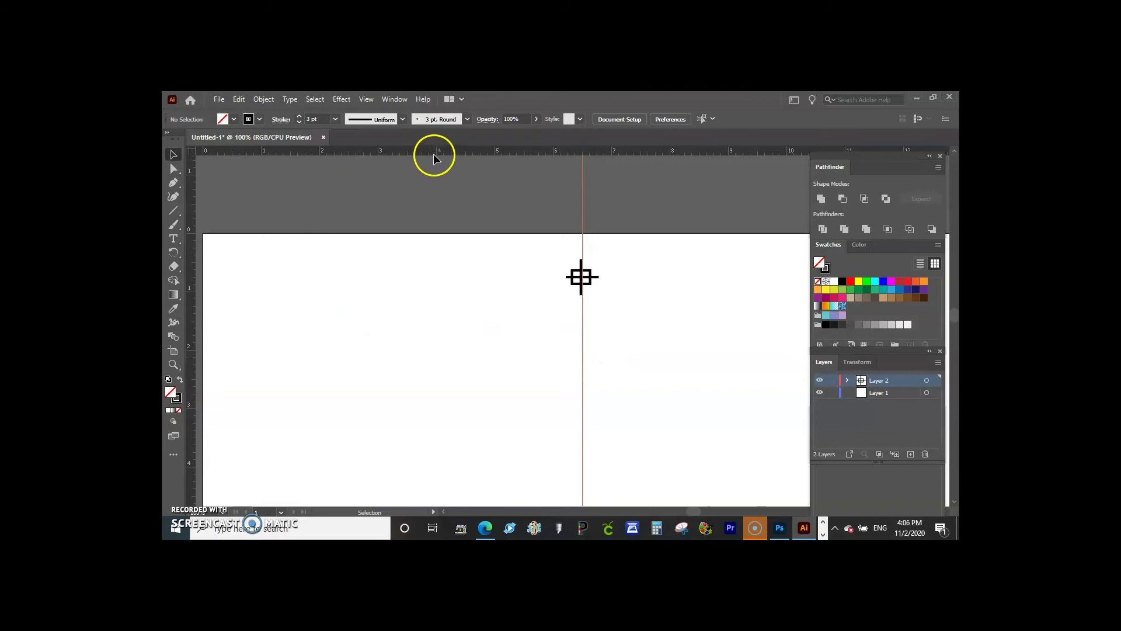
Add a horizontal guide near the 1 mark of the vertical ruler and centre the grouped mark on the guides' intersection
left_click_drag(434, 155, 415, 290)
left_click(582, 279)
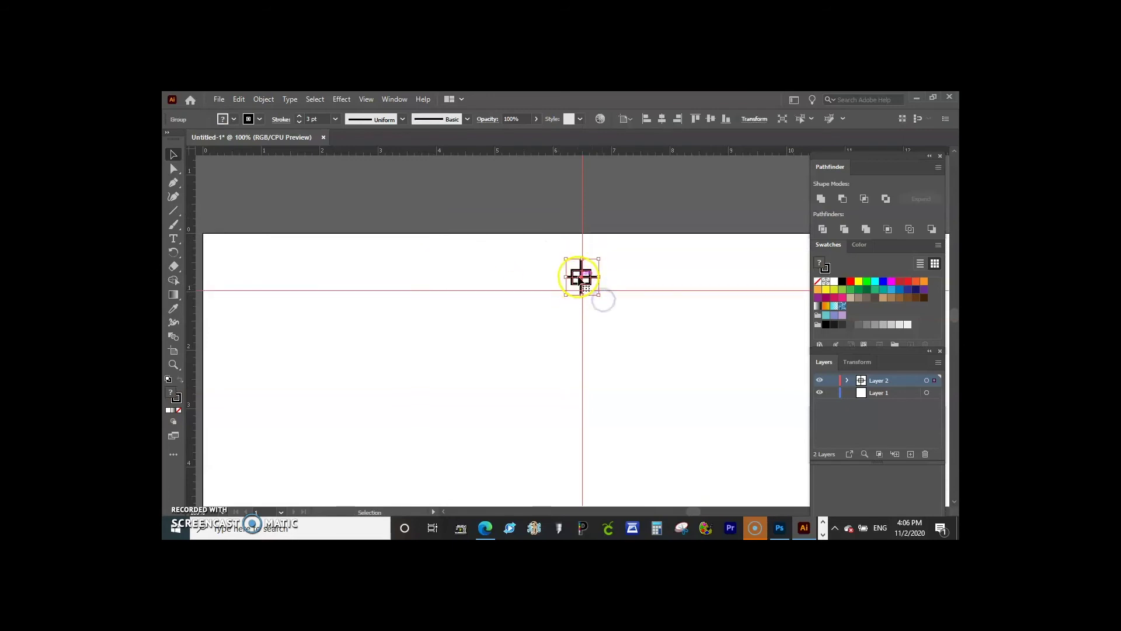
left_click_drag(582, 279, 582, 292)
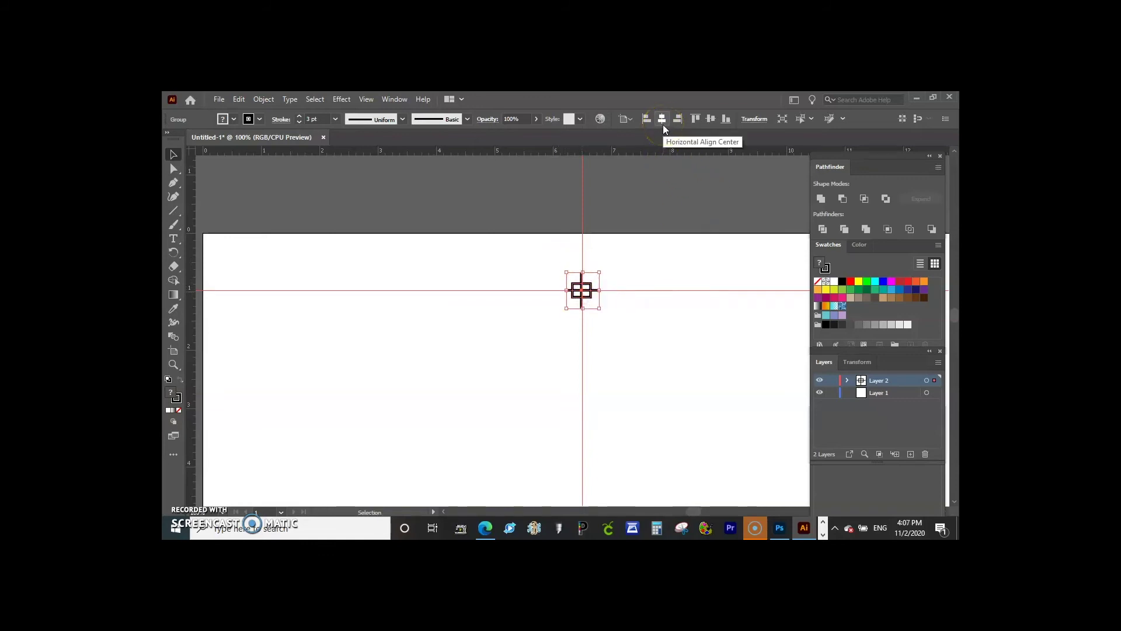
left_click(645, 323)
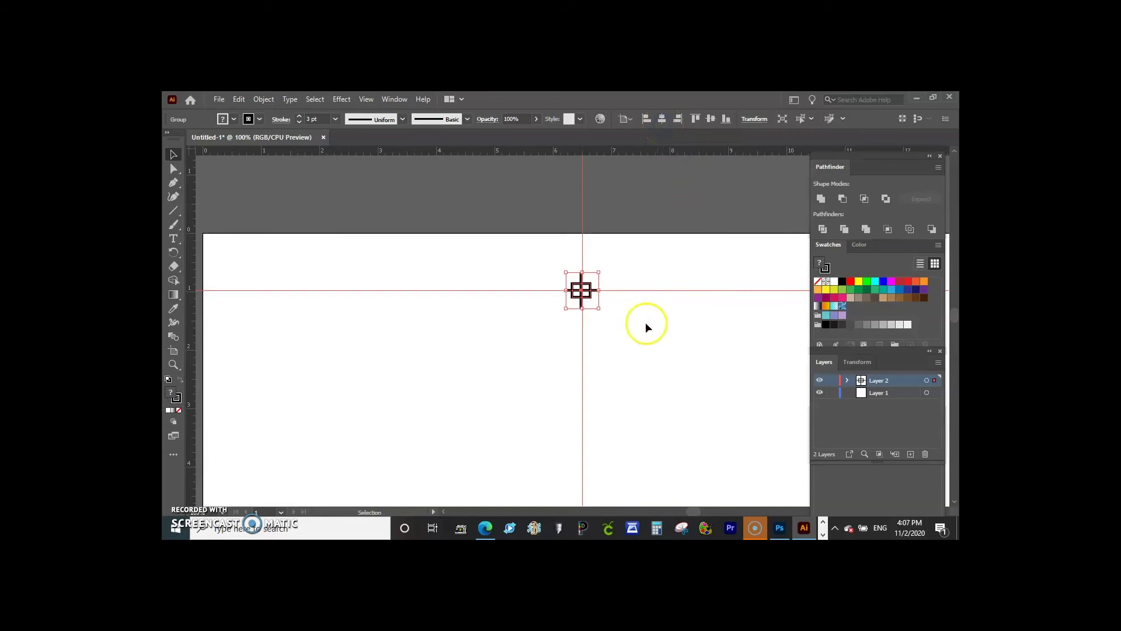
Duplicate the grouped registration mark and move the copy down the artboard along the vertical guide
scroll(642, 330, "down", 2)
scroll(628, 319, "up", 1)
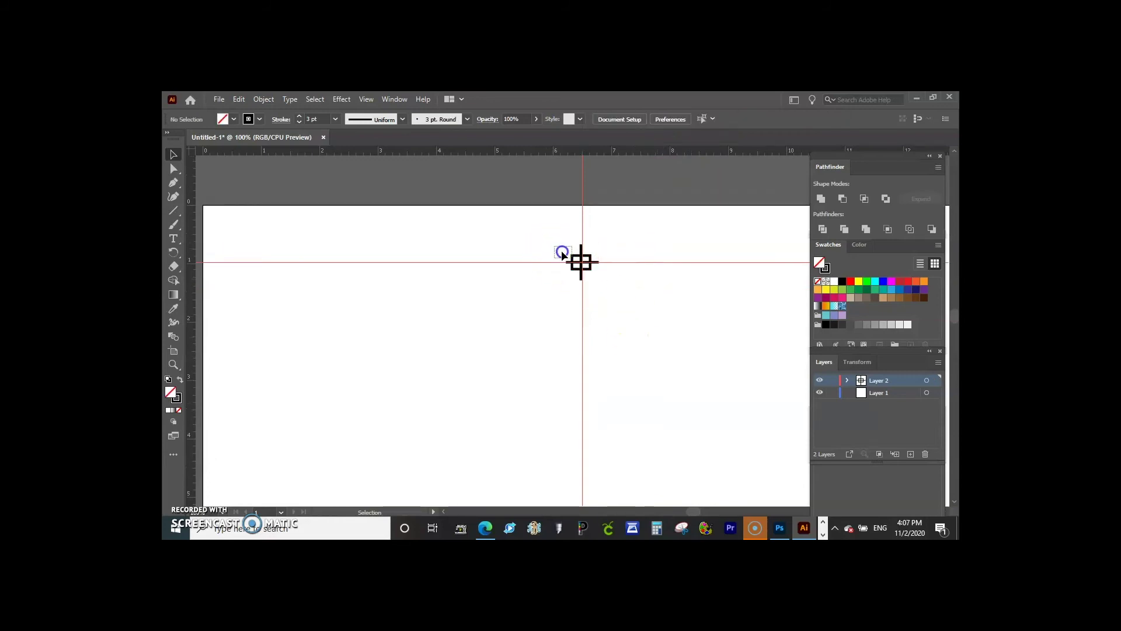
left_click_drag(562, 255, 640, 295)
left_click(582, 278)
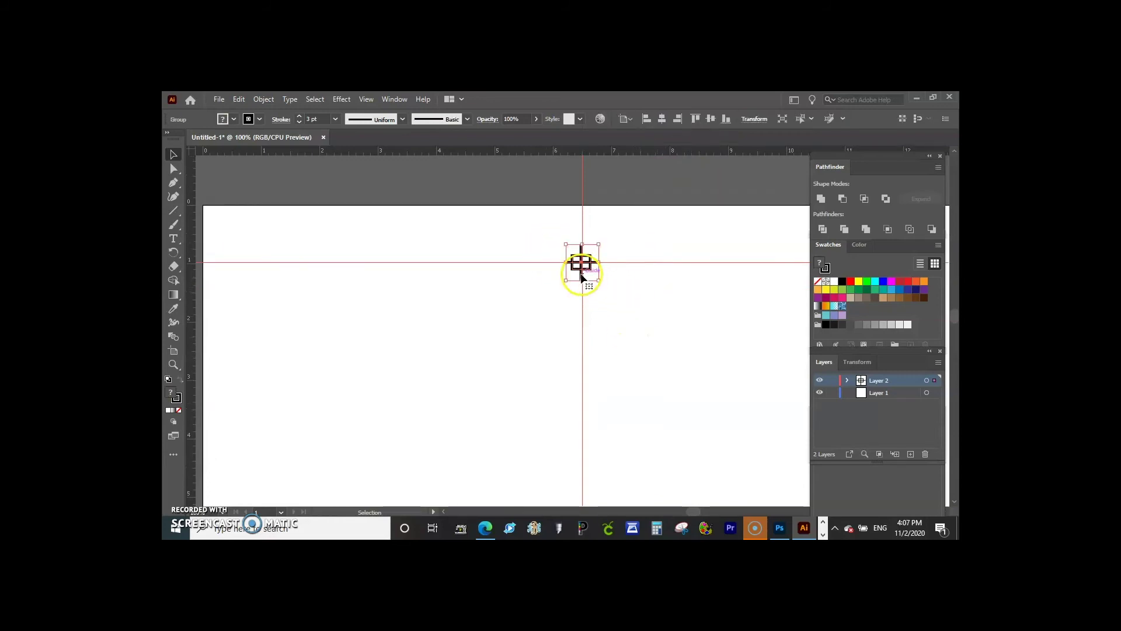
right_click(589, 263)
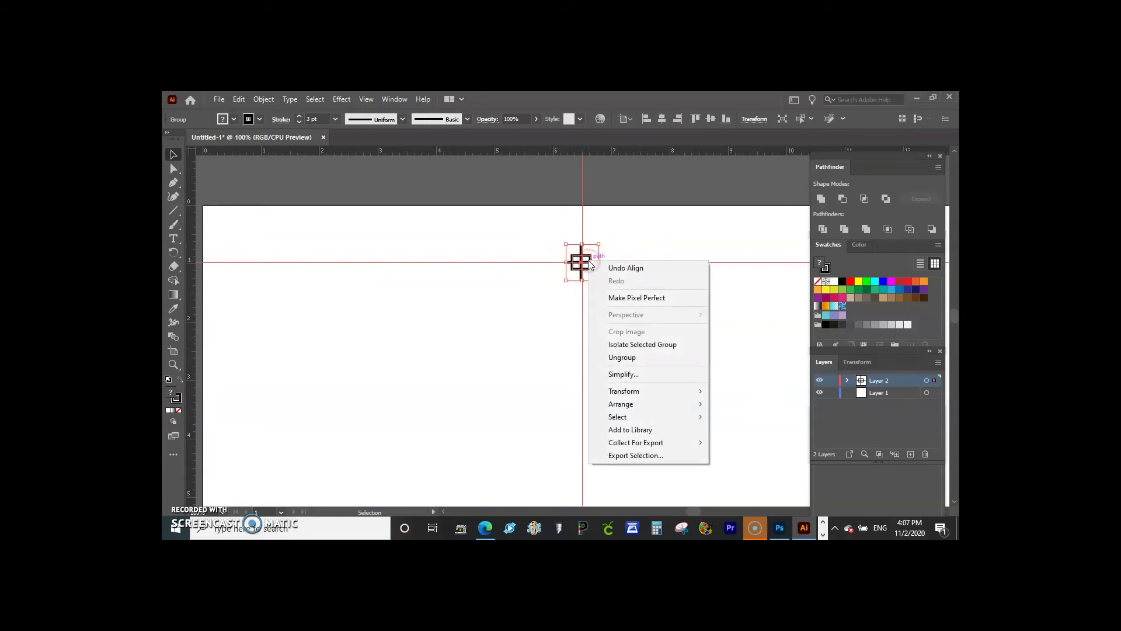
left_click(579, 264)
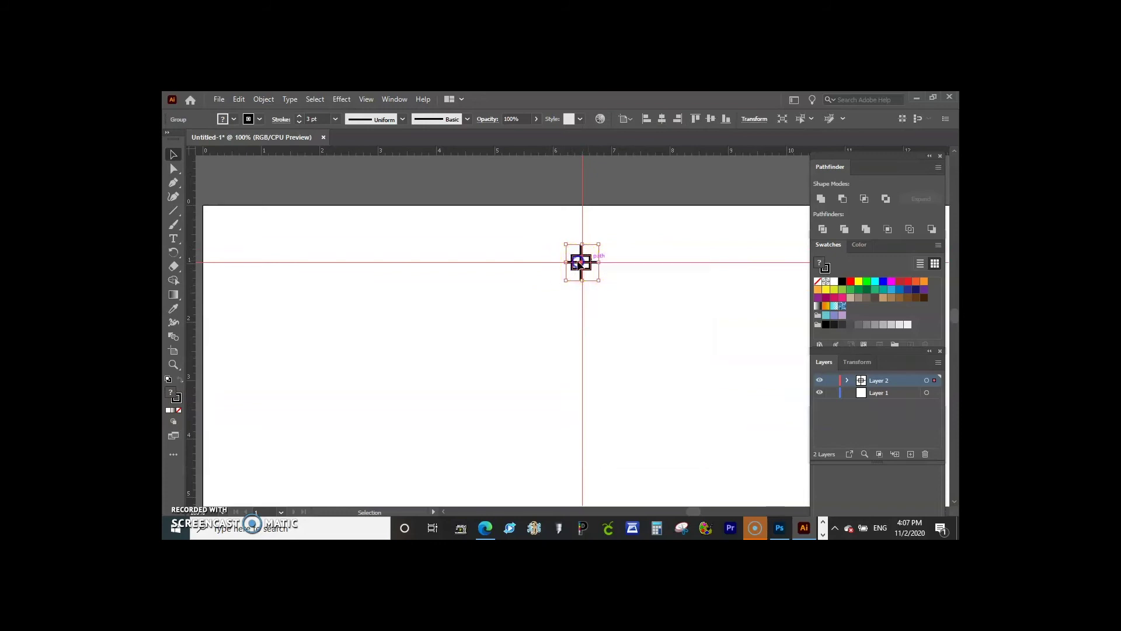
left_click_drag(582, 263, 595, 416)
scroll(600, 370, "down", 3)
scroll(601, 369, "down", 1)
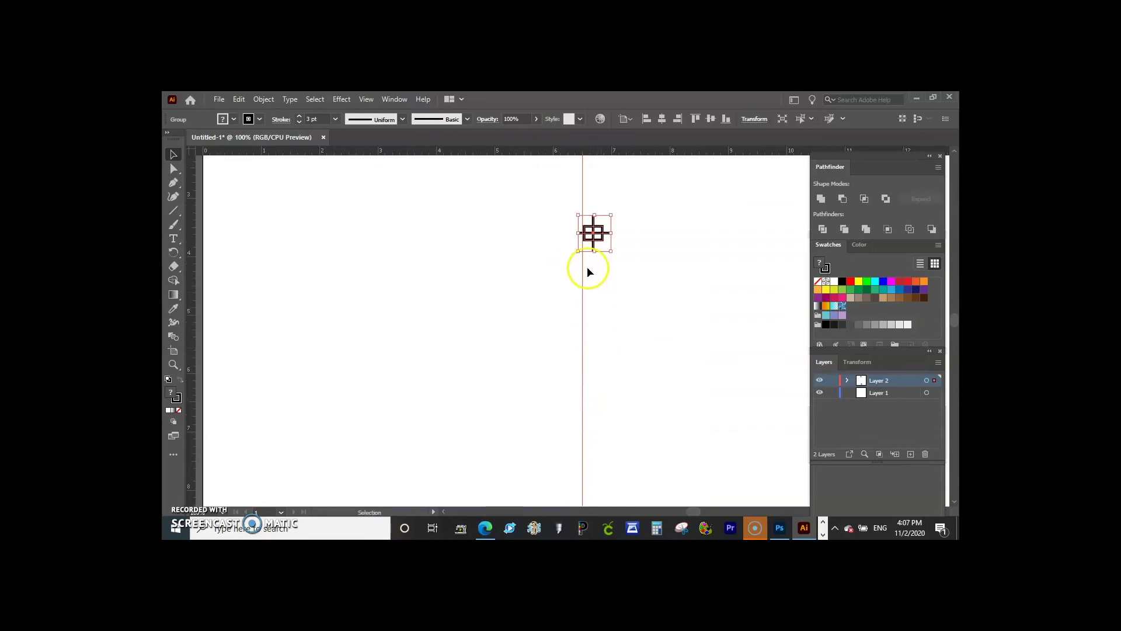
left_click_drag(591, 232, 577, 421)
scroll(569, 411, "down", 5)
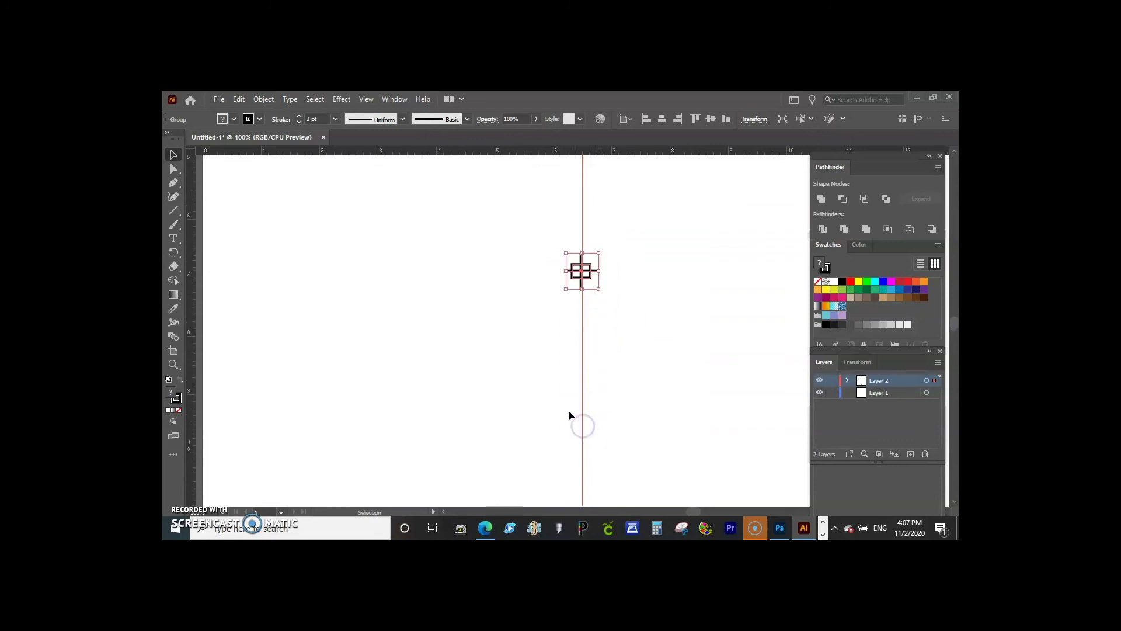
Add a horizontal guide near the 16 mark of the vertical ruler and move the copied mark onto its intersection with the vertical guide
key("ctrl+minus")
scroll(562, 412, "down", 1)
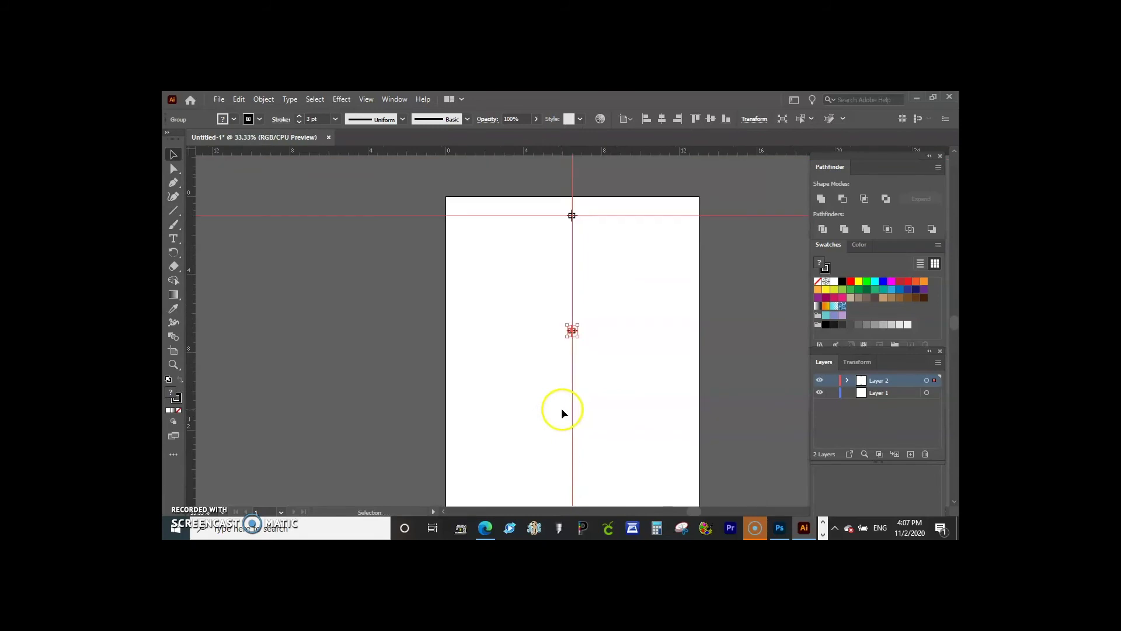
scroll(508, 366, "down", 2)
scroll(467, 363, "up", 1)
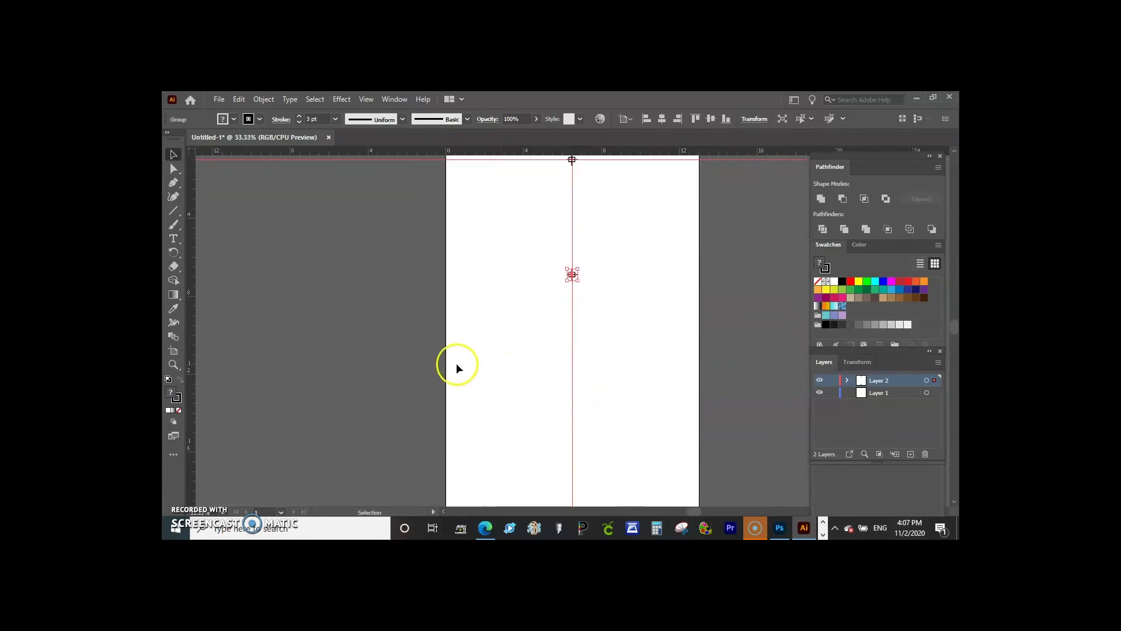
left_click_drag(399, 150, 416, 480)
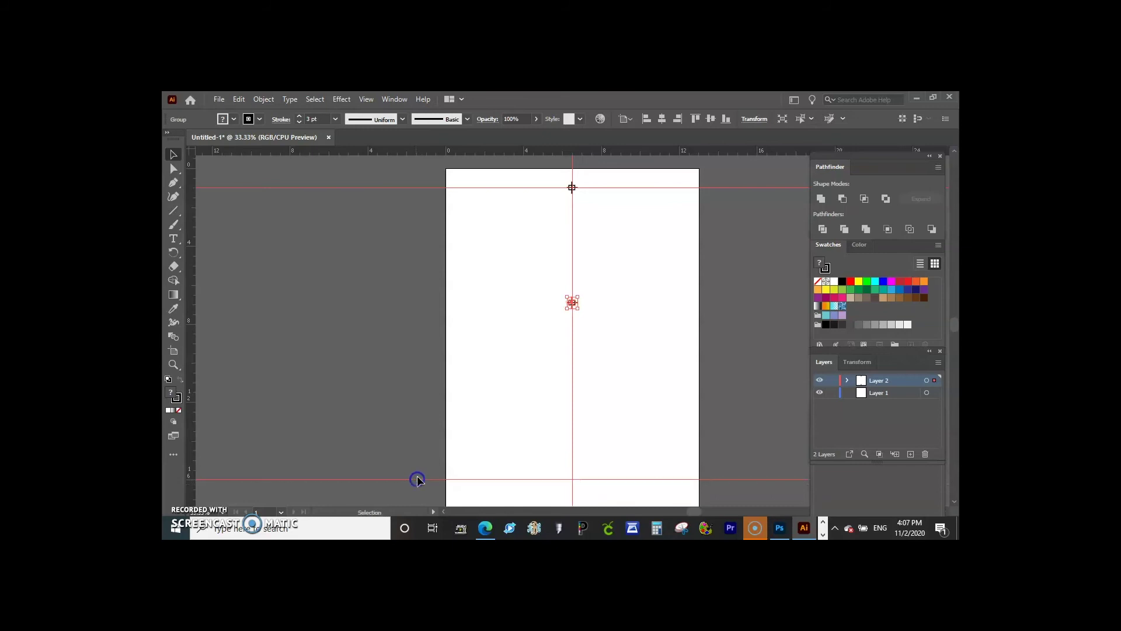
left_click_drag(567, 306, 571, 479)
Group the upper and lower registration marks and centre the group horizontally on the artboard
left_click_drag(555, 177, 599, 495)
right_click(573, 390)
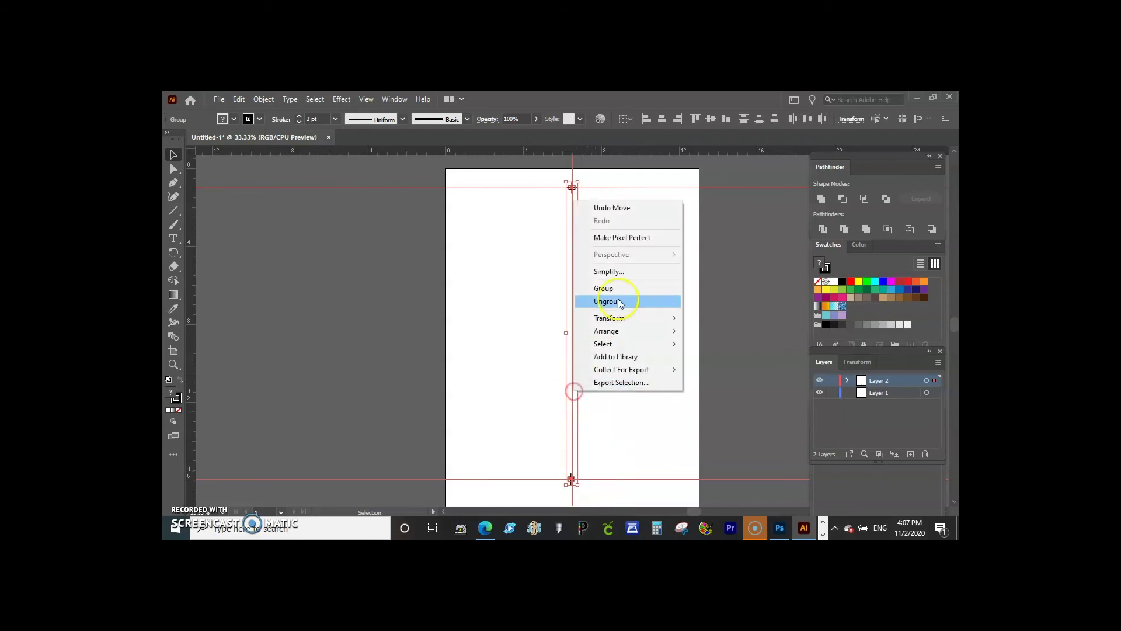
left_click(615, 284)
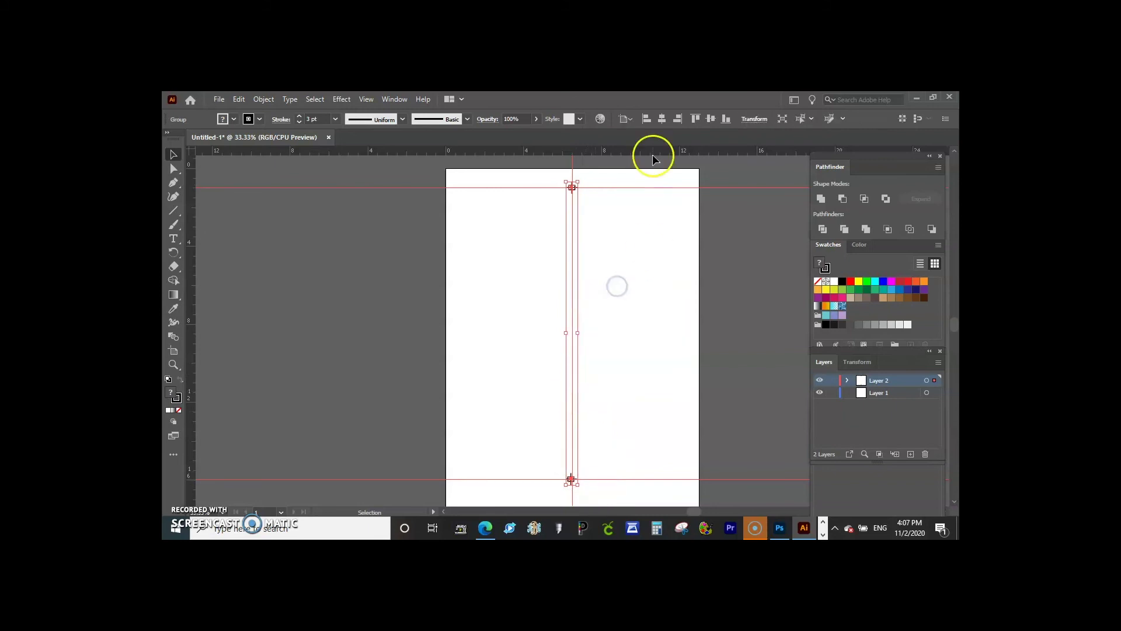
left_click(649, 124)
left_click(663, 120)
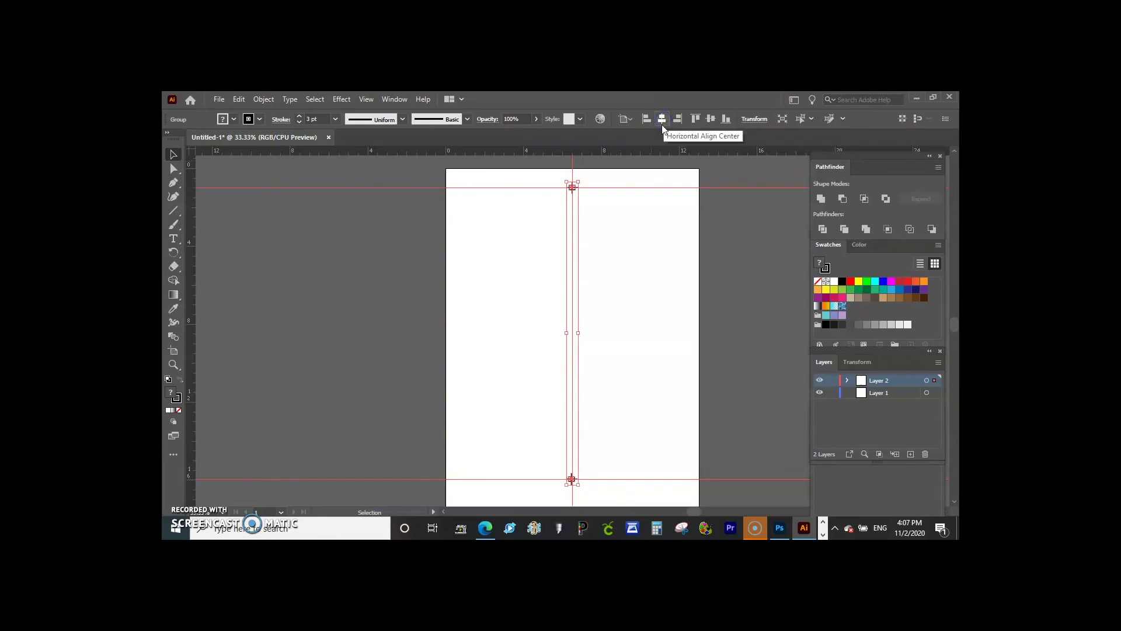
left_click(739, 367)
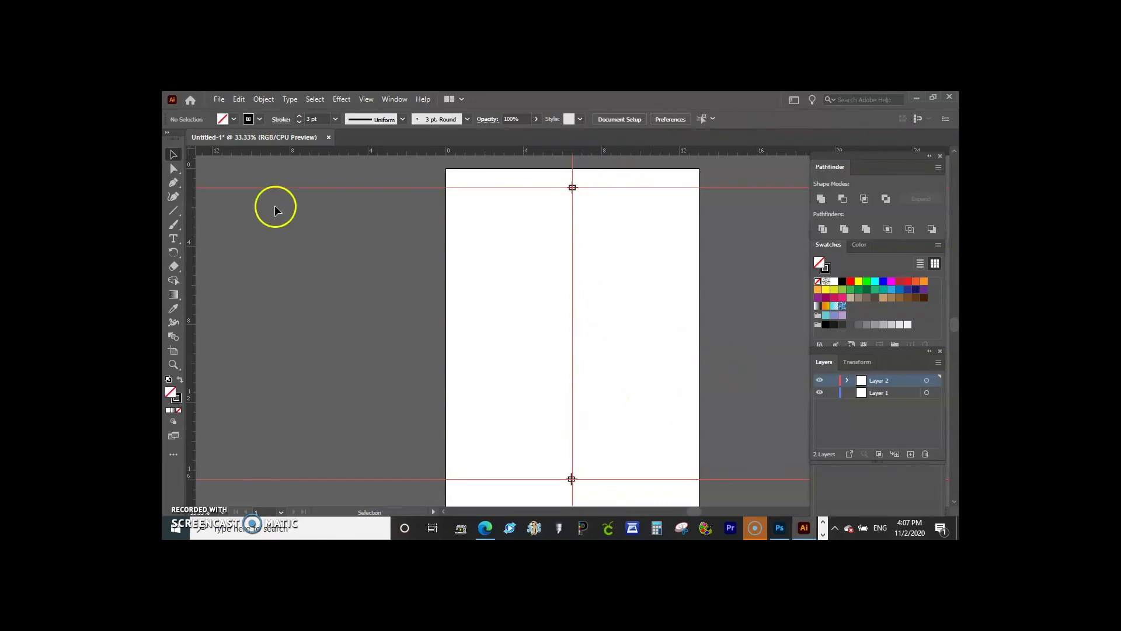
Try placing a copy of the grouped marks near the artboard's right edge, and undo it
scroll(411, 345, "up", 1)
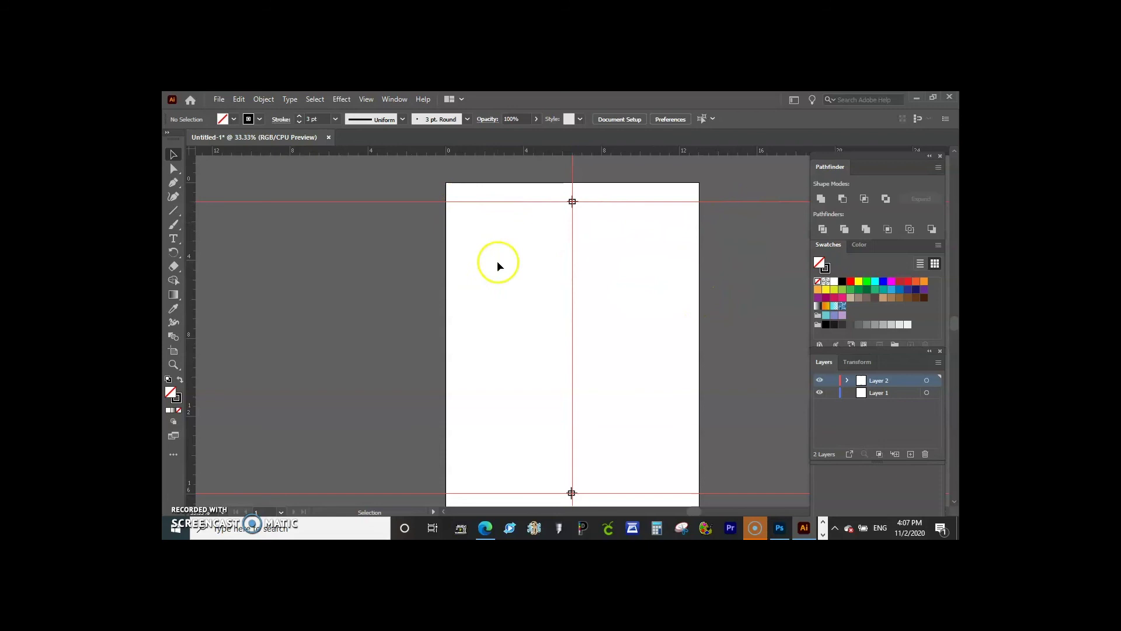
scroll(558, 219, "up", 1)
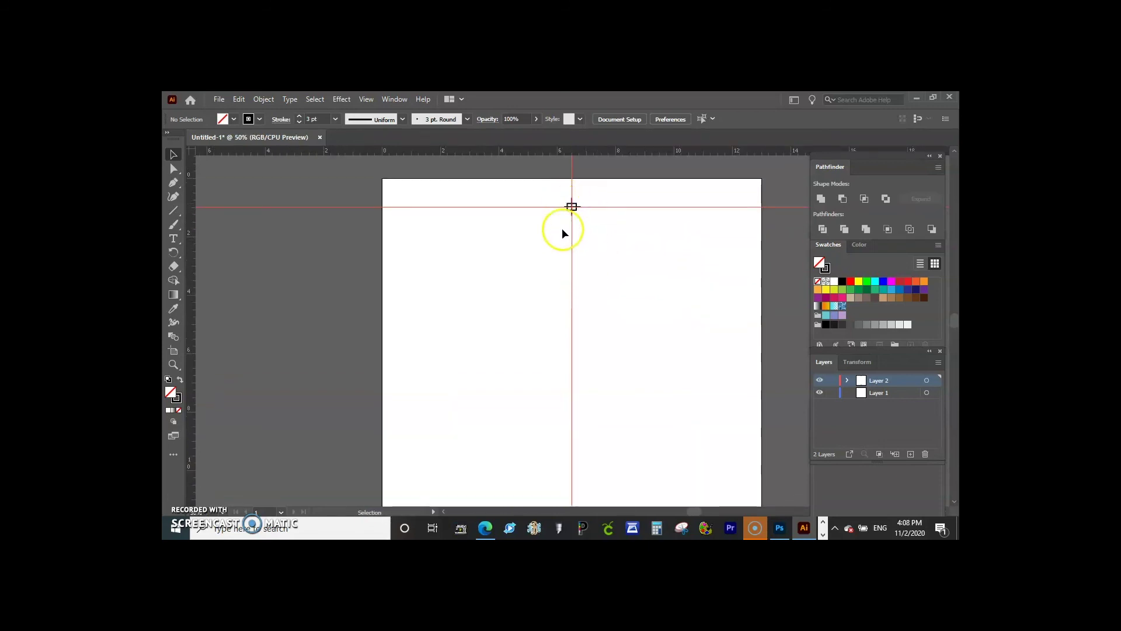
left_click_drag(571, 216, 591, 222)
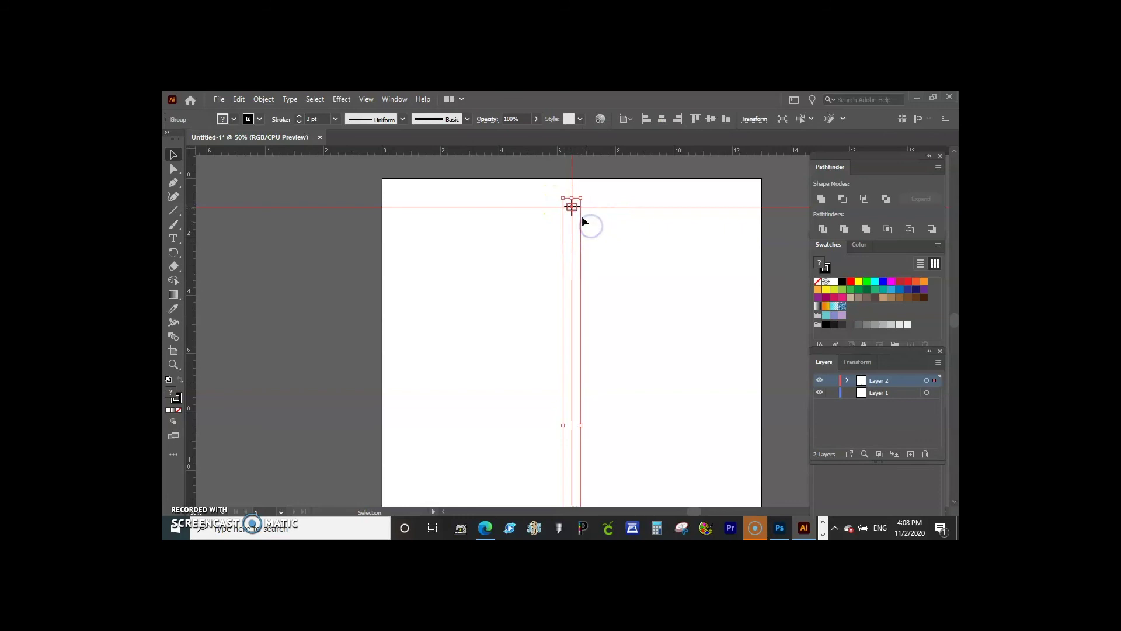
scroll(593, 308, "down", 2)
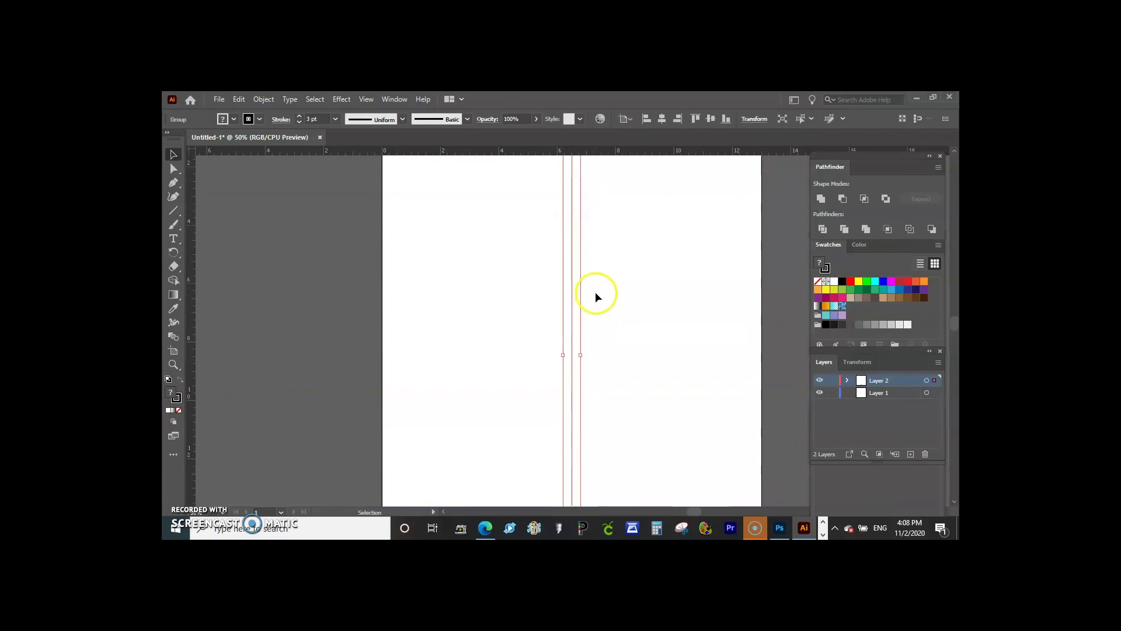
scroll(596, 296, "up", 2)
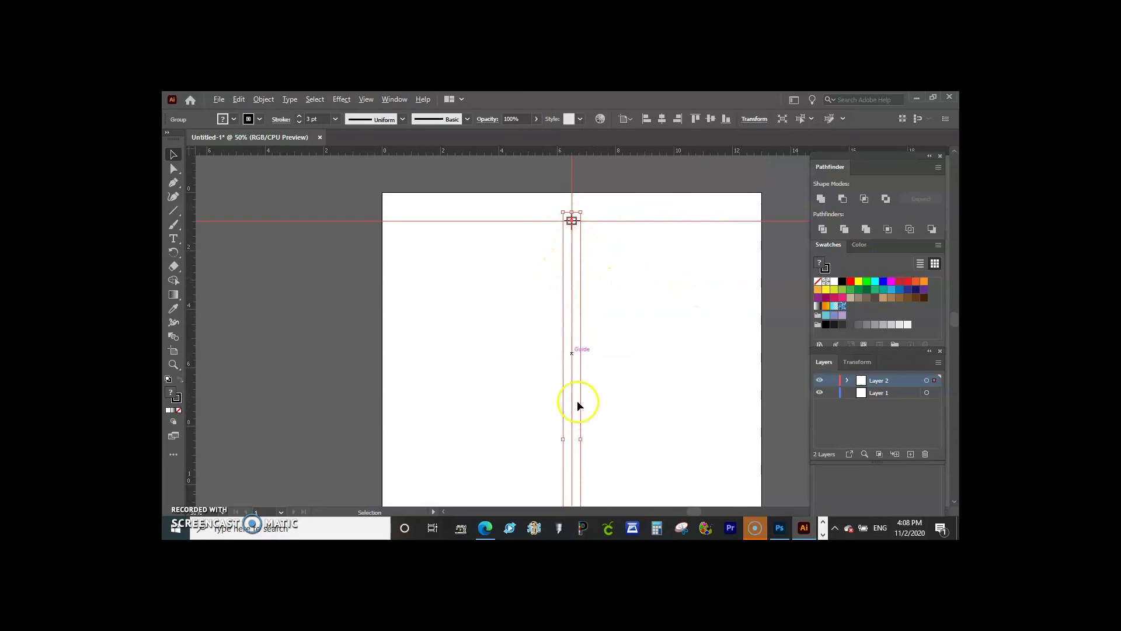
left_click_drag(572, 223, 745, 223)
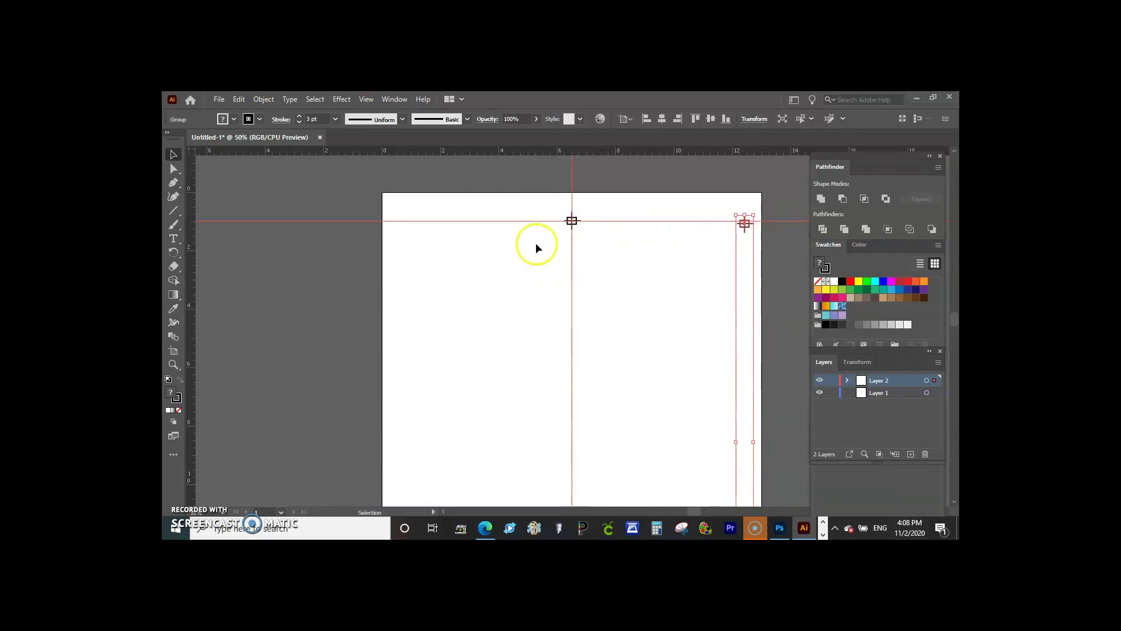
key("ctrl+z")
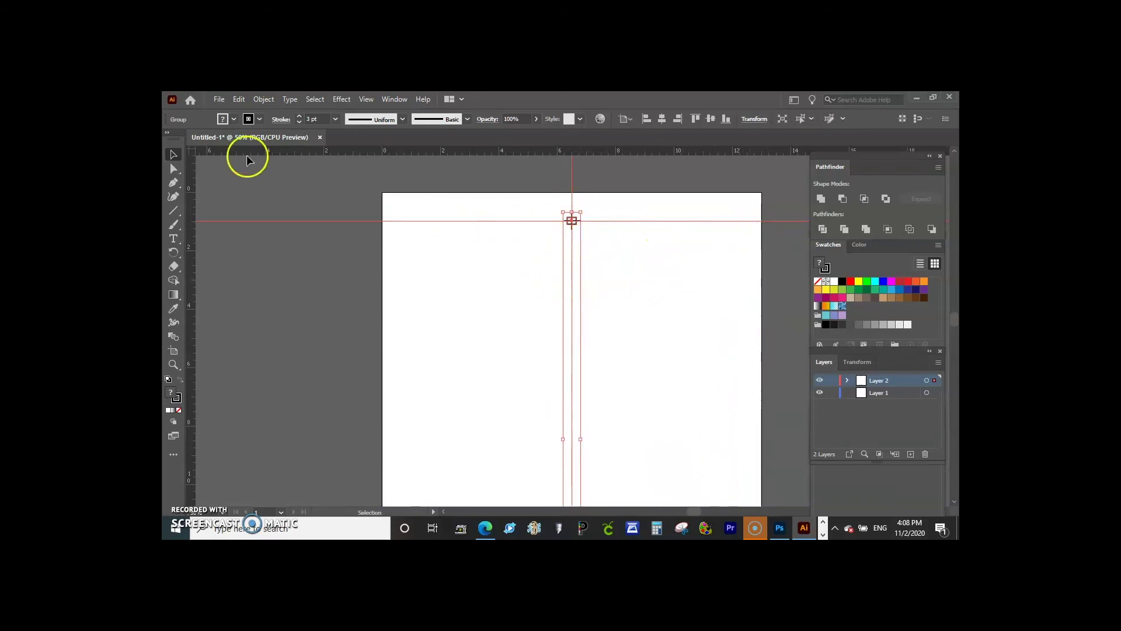
Deselect the marks and switch Layer 2's visibility off and back on to check what it contains
left_click(266, 182)
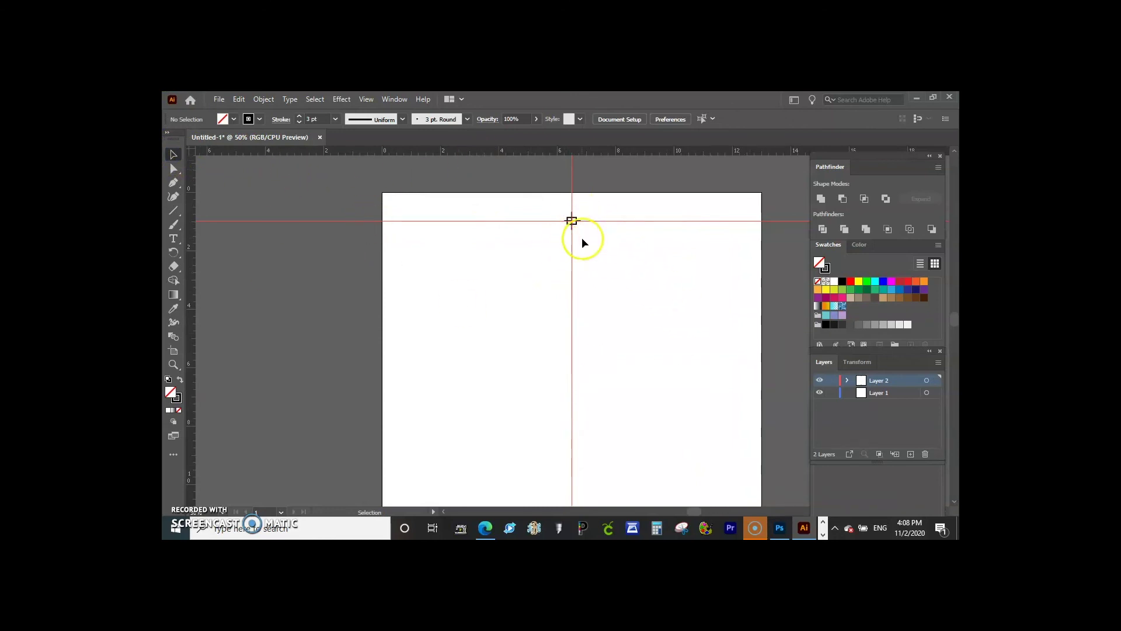
key("ctrl+plus")
scroll(598, 255, "up", 3)
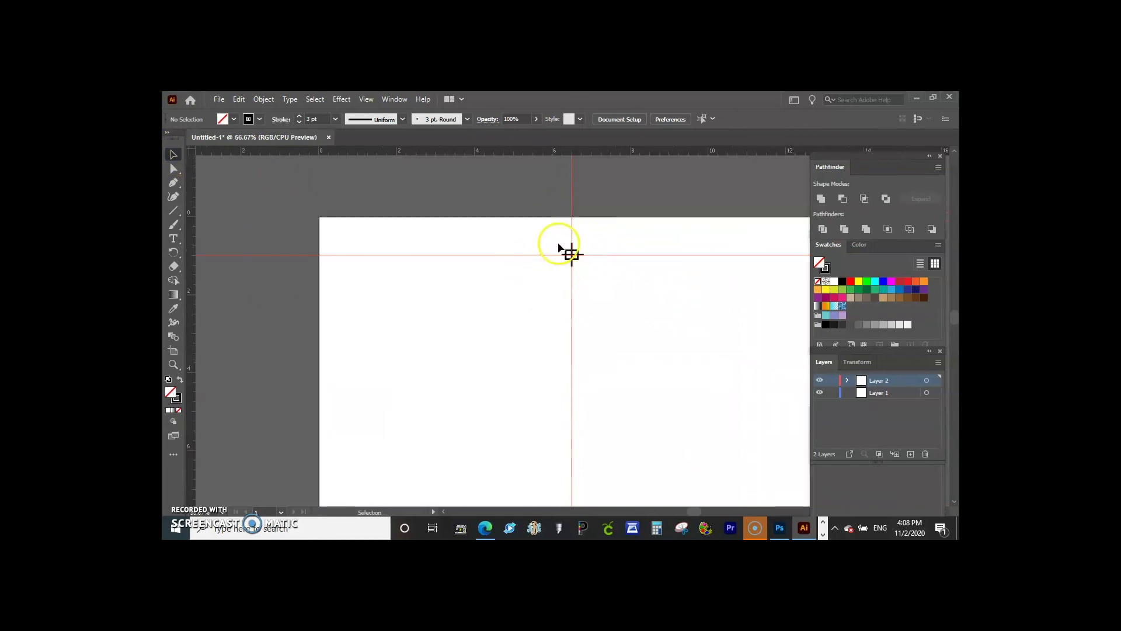
left_click(819, 380)
left_click(820, 380)
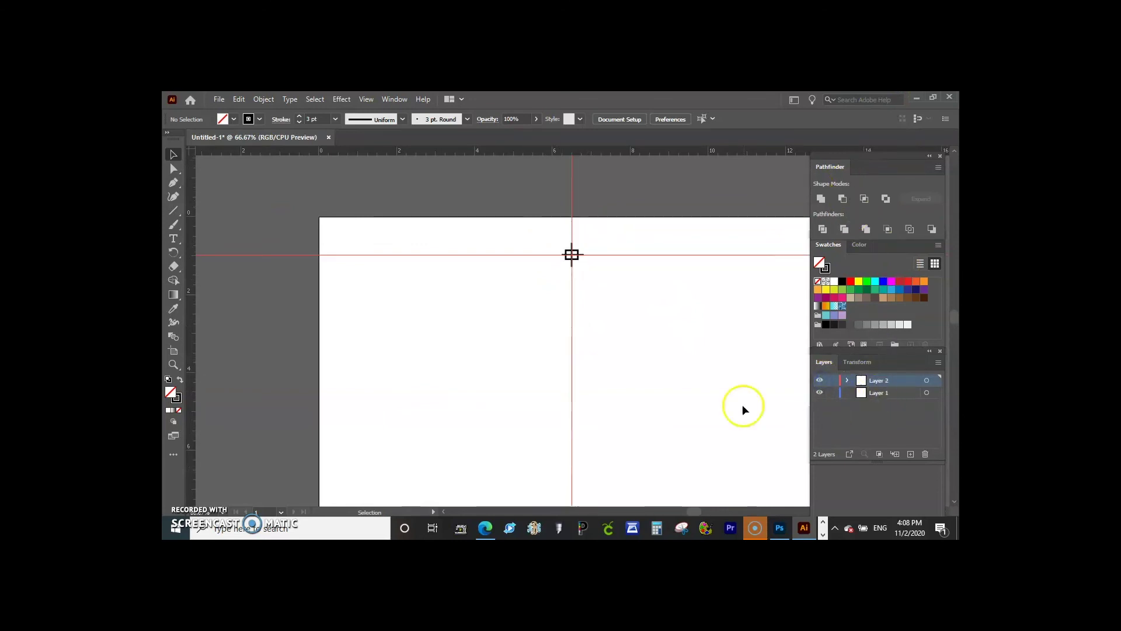